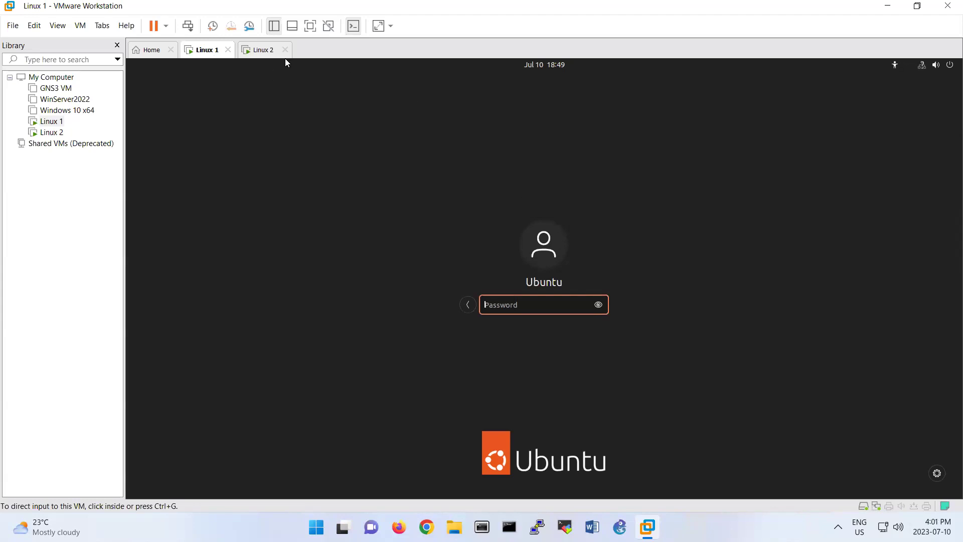
# - Review Linux 1's network adapter settings and close them without changes
pyautogui.rightClick(208, 57)
pyautogui.click(241, 238)
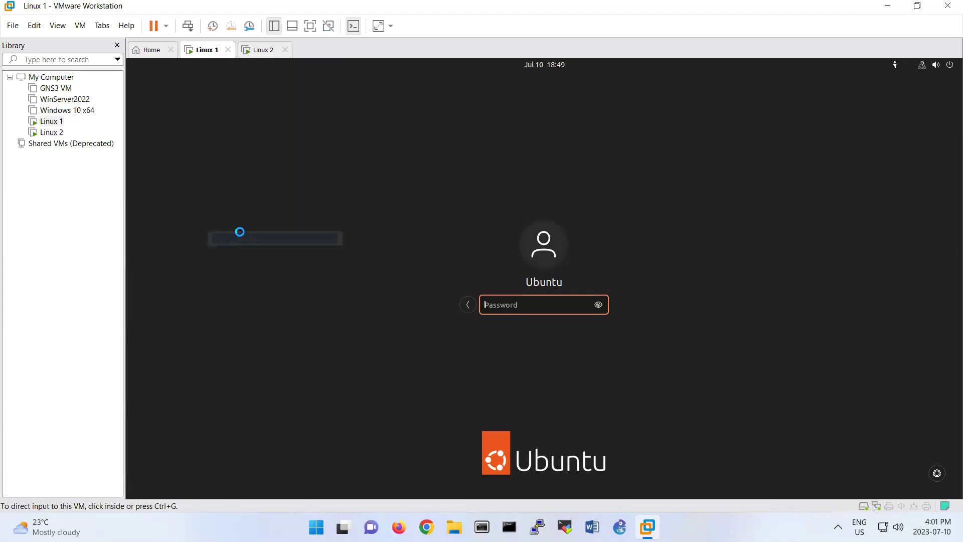
pyautogui.click(333, 121)
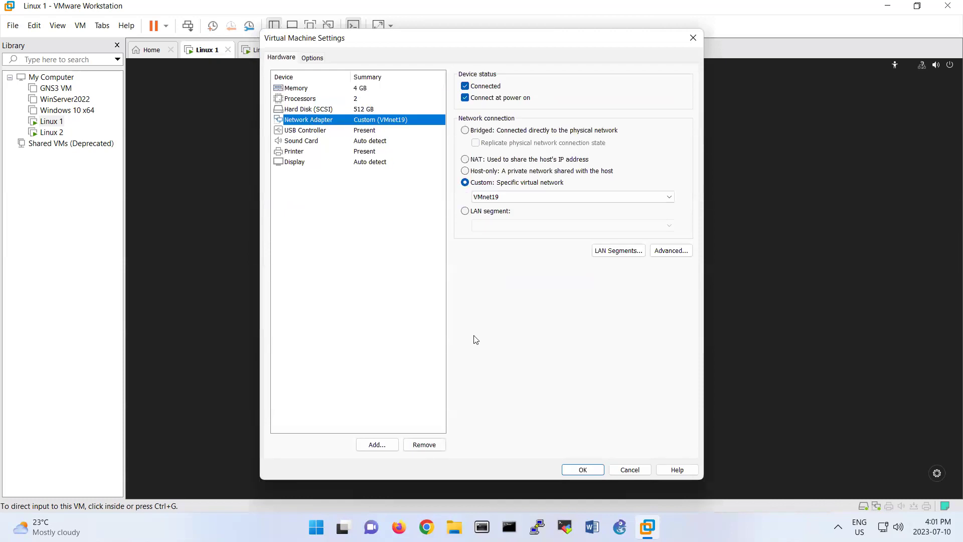
pyautogui.click(620, 468)
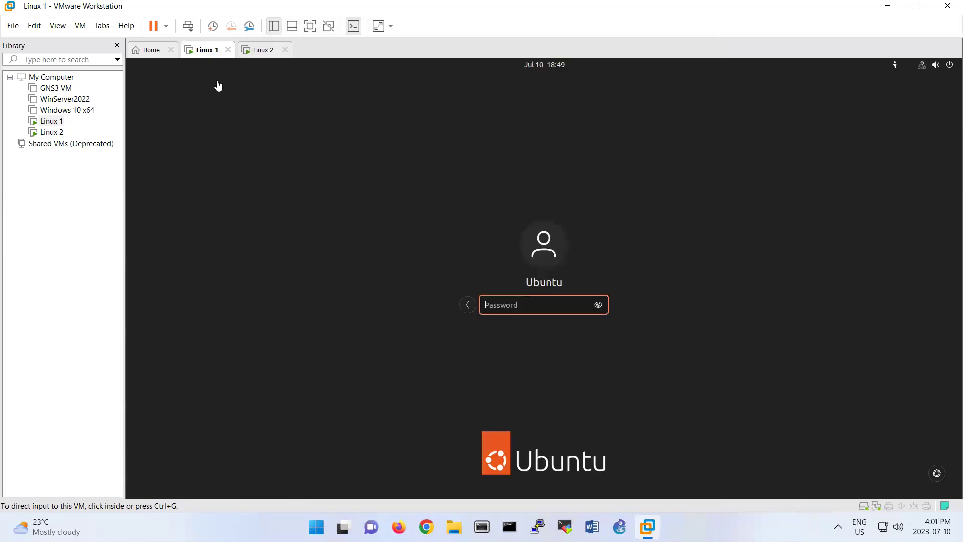
# - Remove the NAT network adapter from Linux 2's settings, keeping the VMnet19 adapter, and save
pyautogui.click(265, 51)
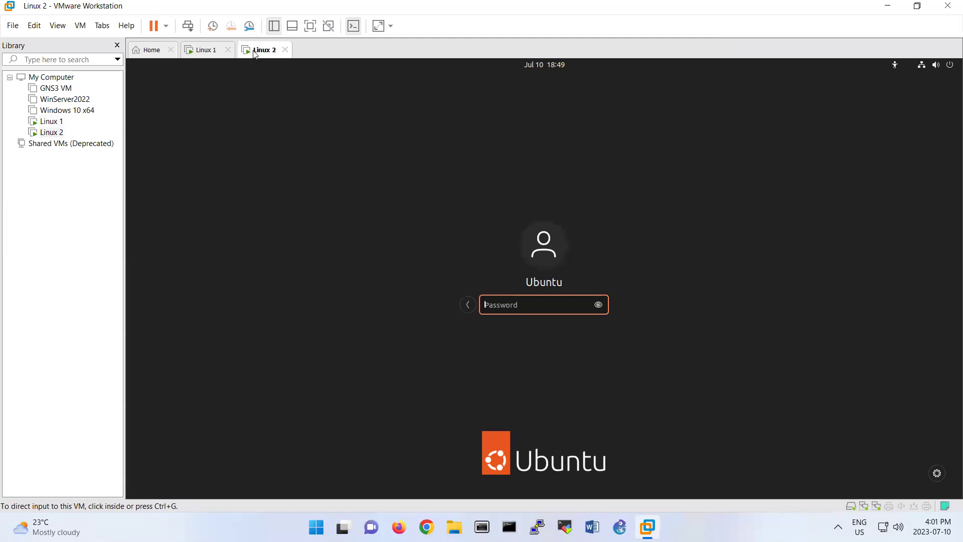
pyautogui.rightClick(260, 51)
pyautogui.click(282, 236)
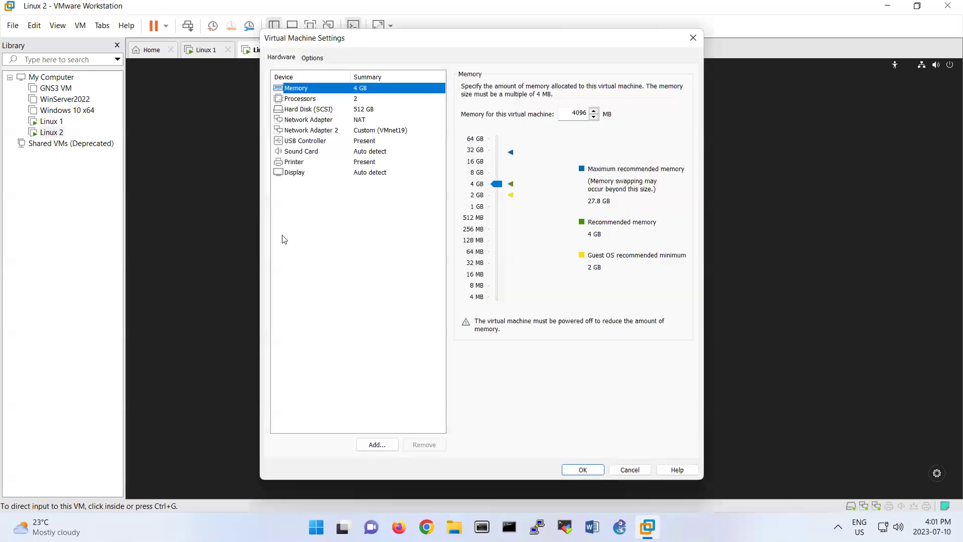
pyautogui.click(329, 119)
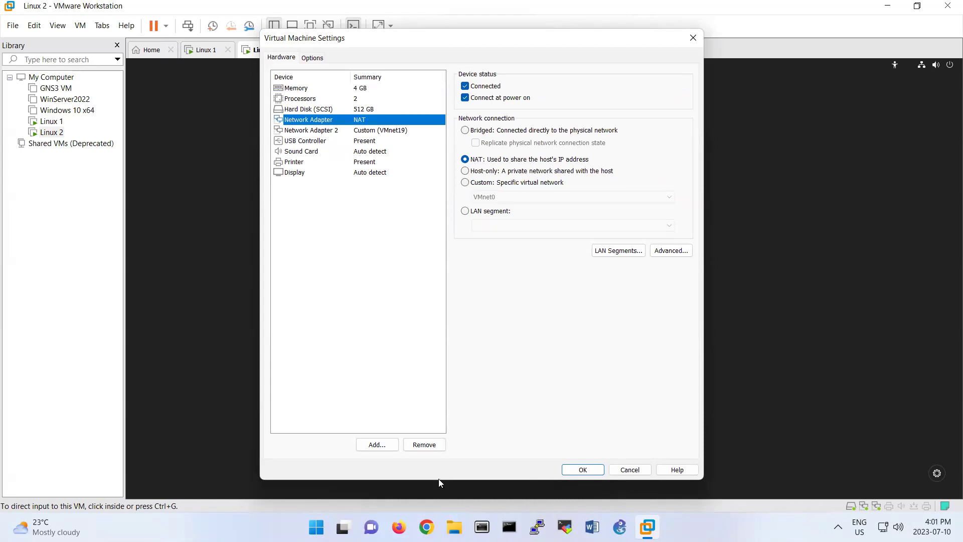
pyautogui.hotkey('alt', 'r')
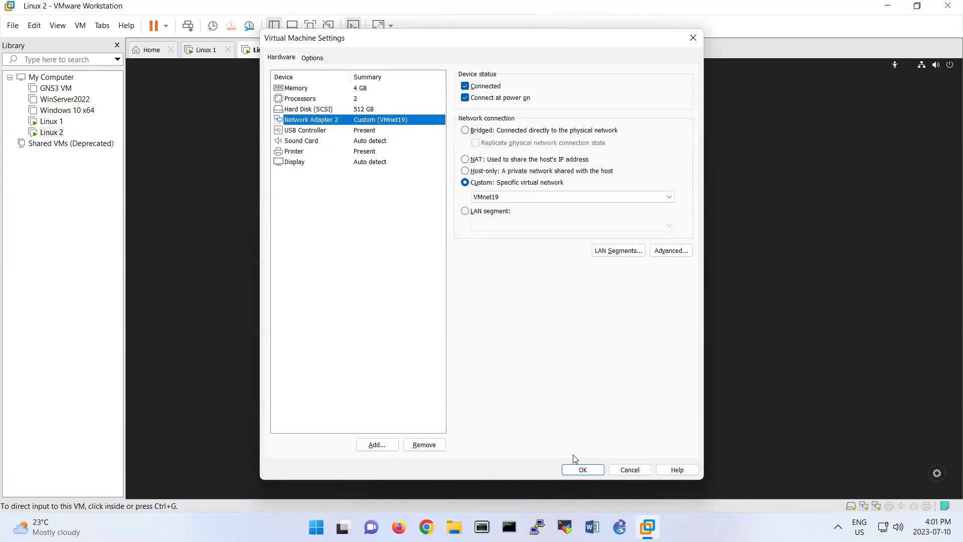
pyautogui.click(582, 469)
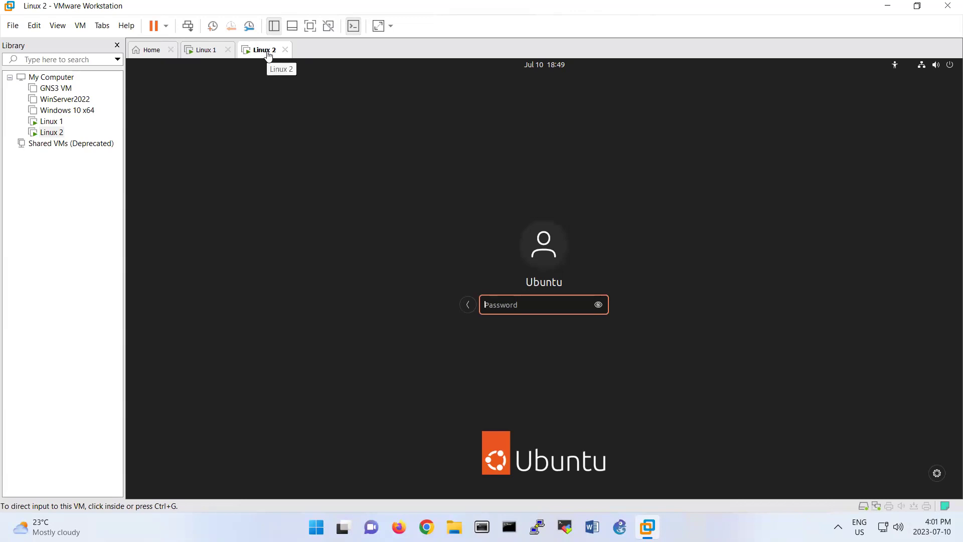
# - Pick the Ubuntu user on Linux 2, then log in to Linux 1 as the Ubuntu user
pyautogui.click(511, 312)
pyautogui.click(499, 274)
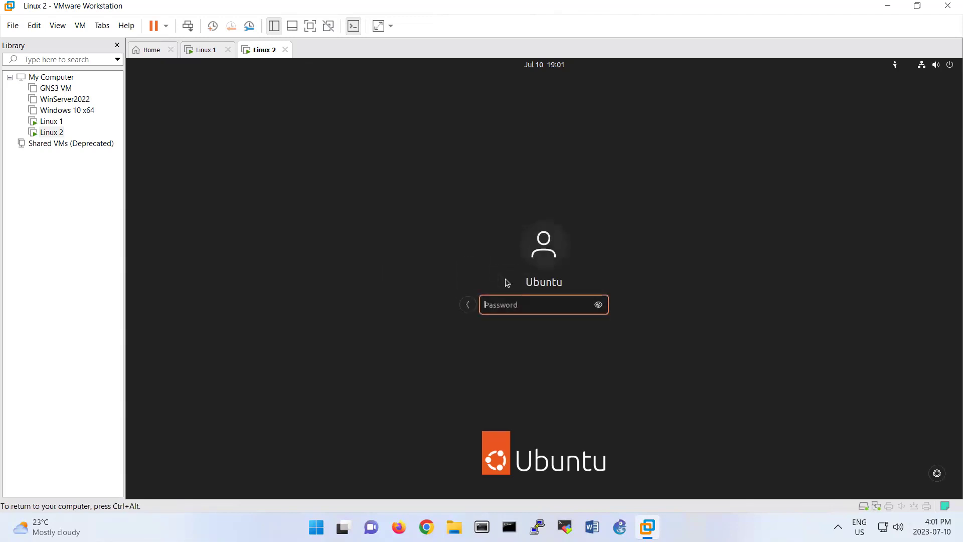
pyautogui.hotkey('ctrl', 'alt')
pyautogui.click(200, 50)
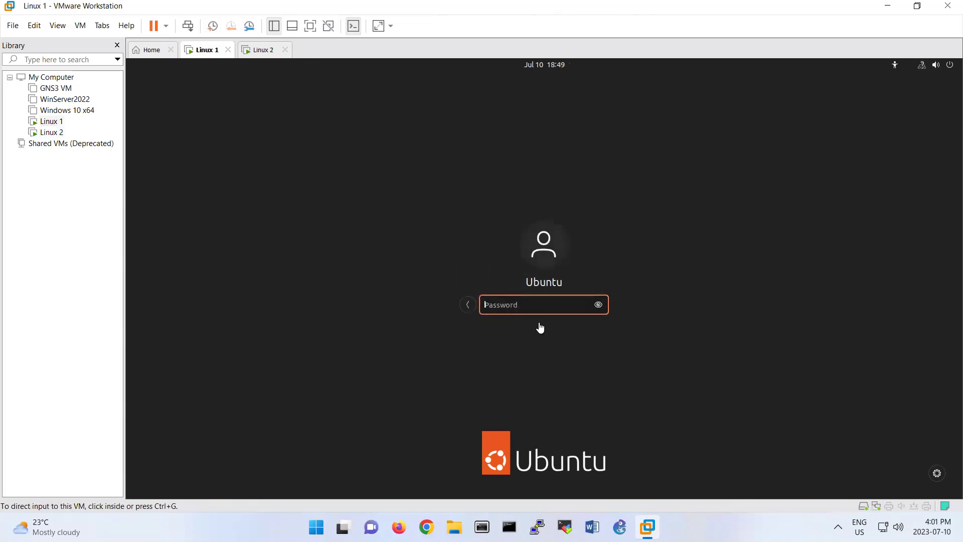
pyautogui.click(548, 313)
pyautogui.click(515, 279)
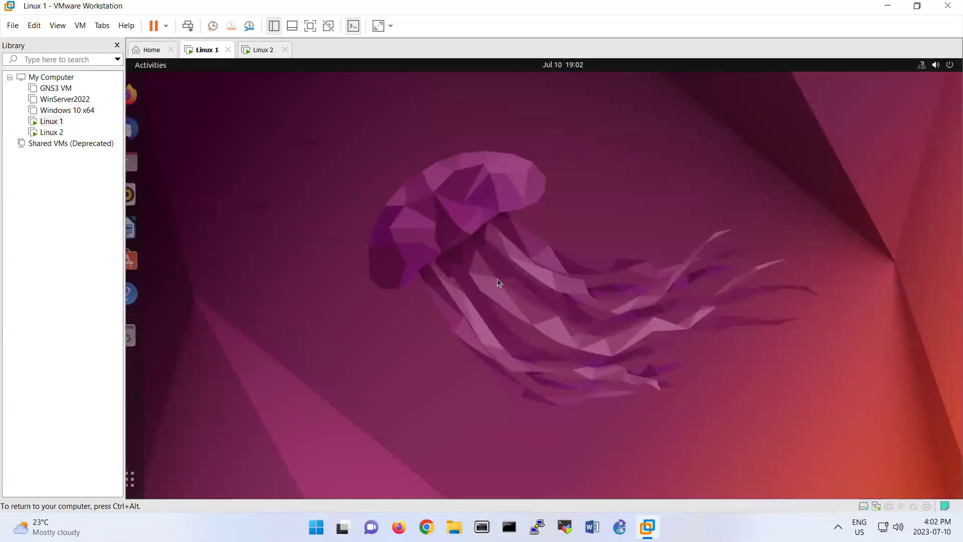
# - On Linux 1, open Wired Settings, review the IPv4 configuration, and toggle the wired connection off and on
pyautogui.click(933, 66)
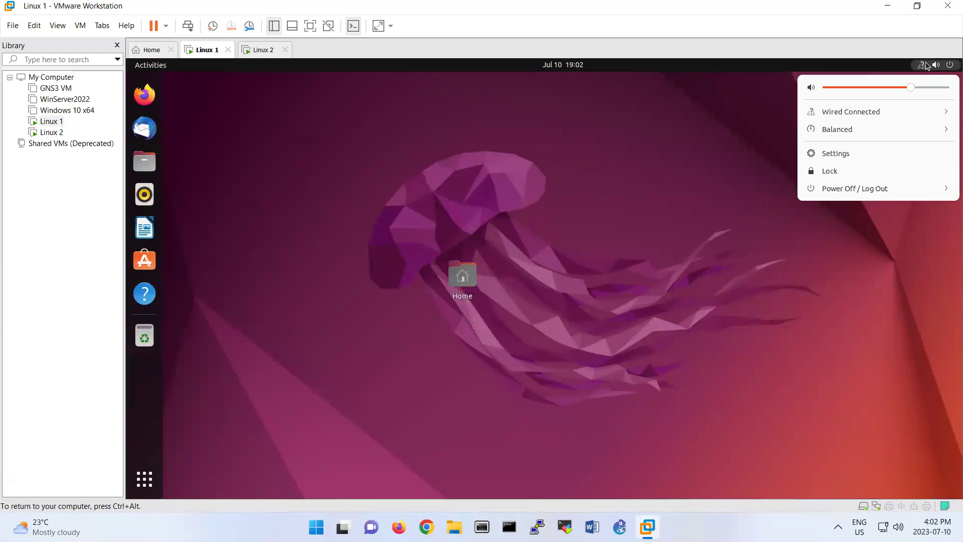
pyautogui.click(874, 114)
pyautogui.click(857, 146)
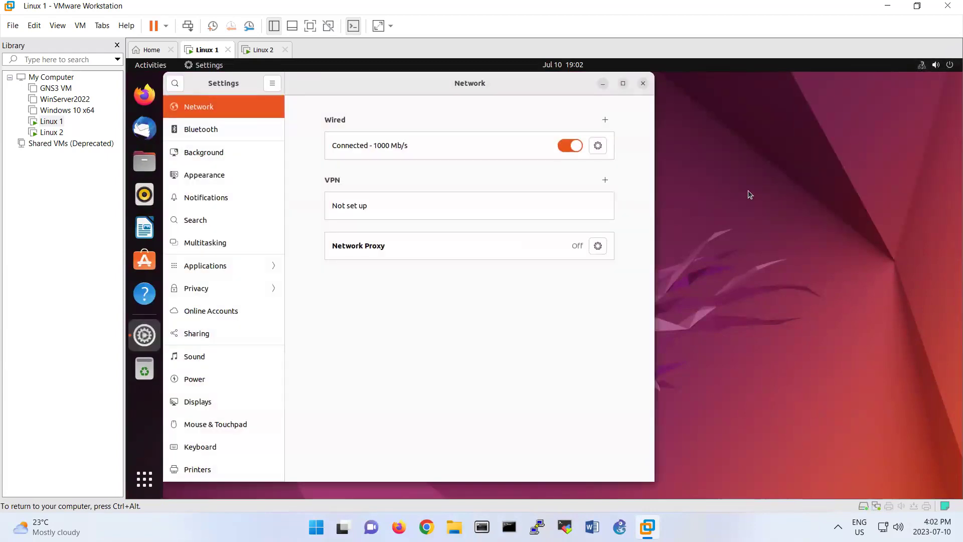
pyautogui.click(597, 145)
pyautogui.click(362, 196)
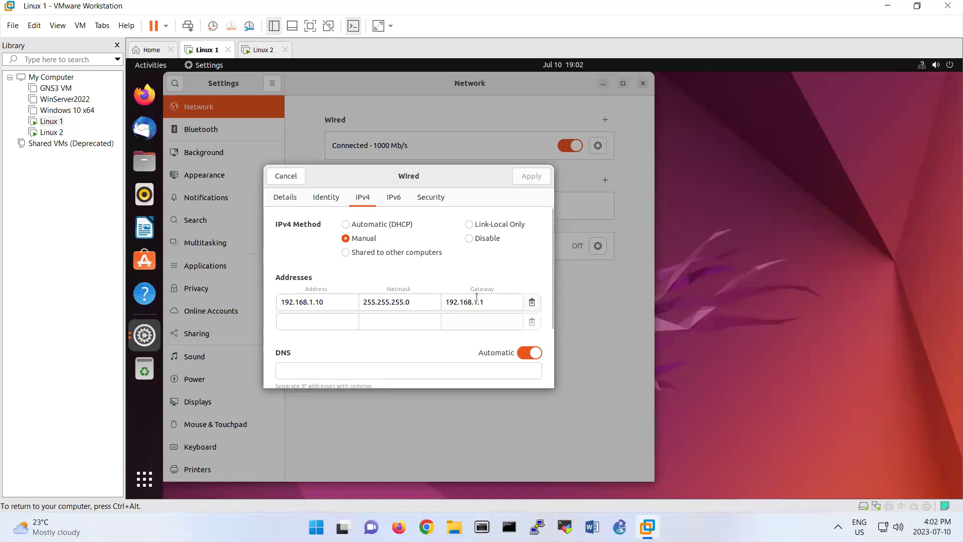
pyautogui.click(286, 177)
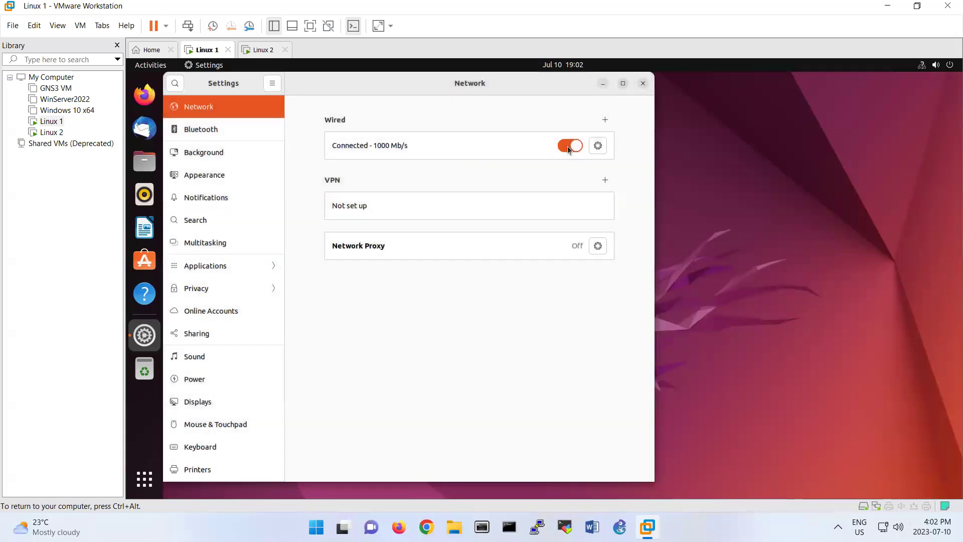
pyautogui.click(571, 145)
pyautogui.click(570, 145)
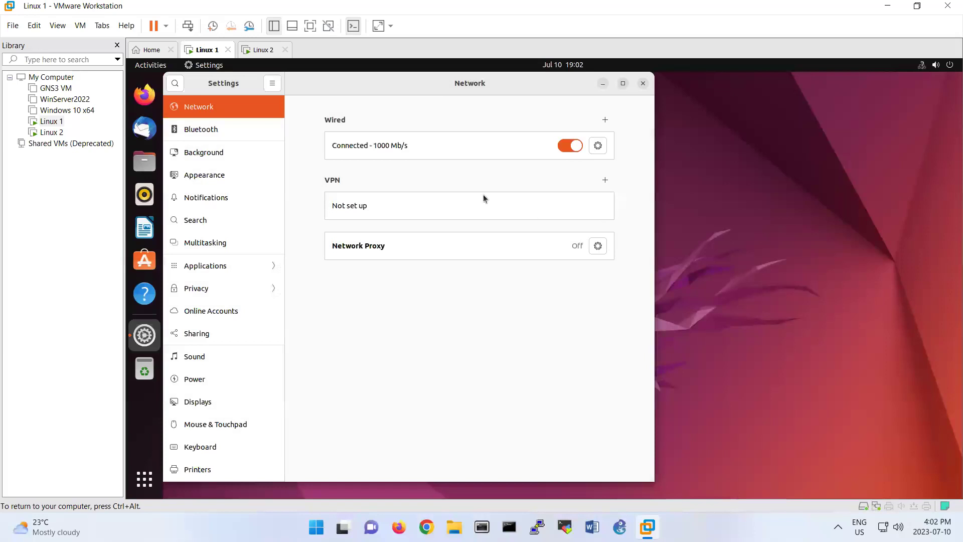
# - Log in to Linux 2 with the account password, retyping it after the first attempt
pyautogui.click(263, 50)
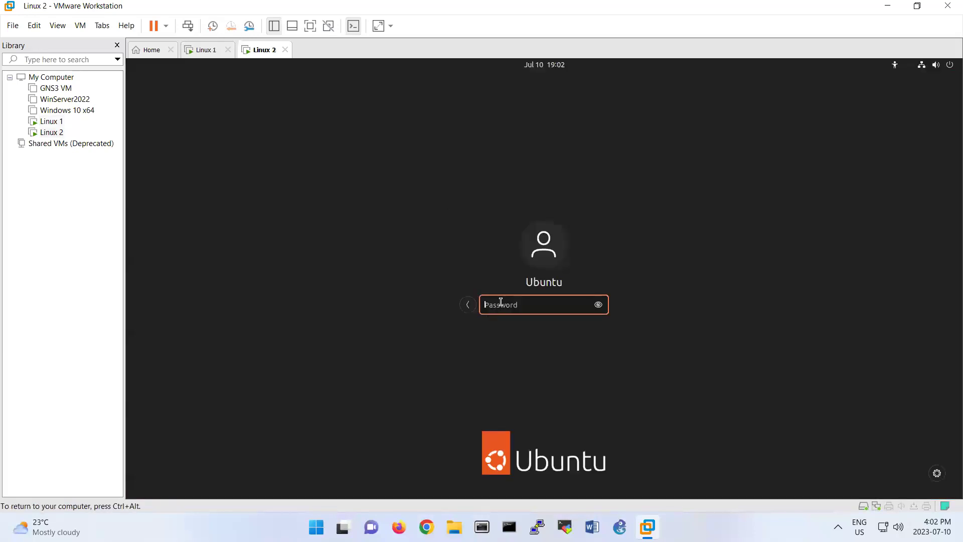
pyautogui.write('******')
pyautogui.press('Return')
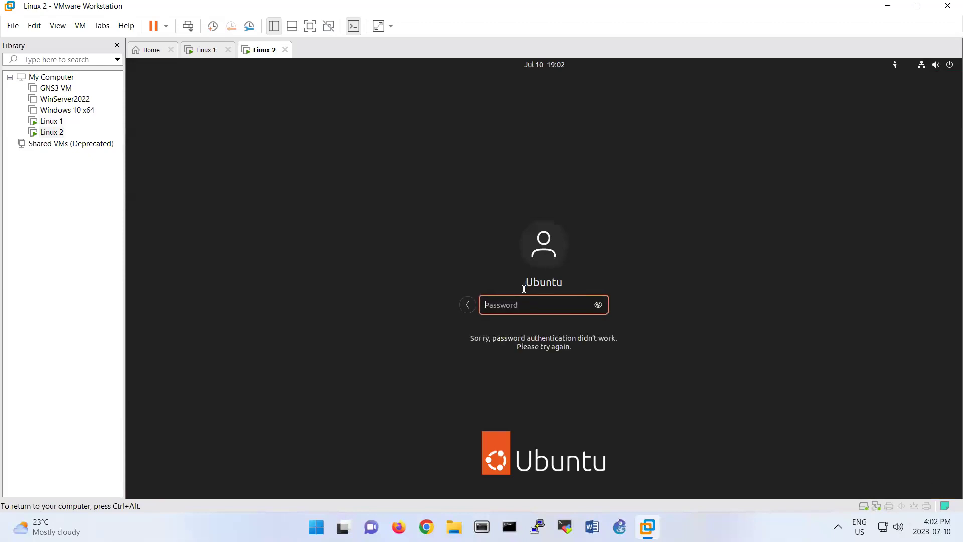
pyautogui.write('*******')
pyautogui.press('Return')
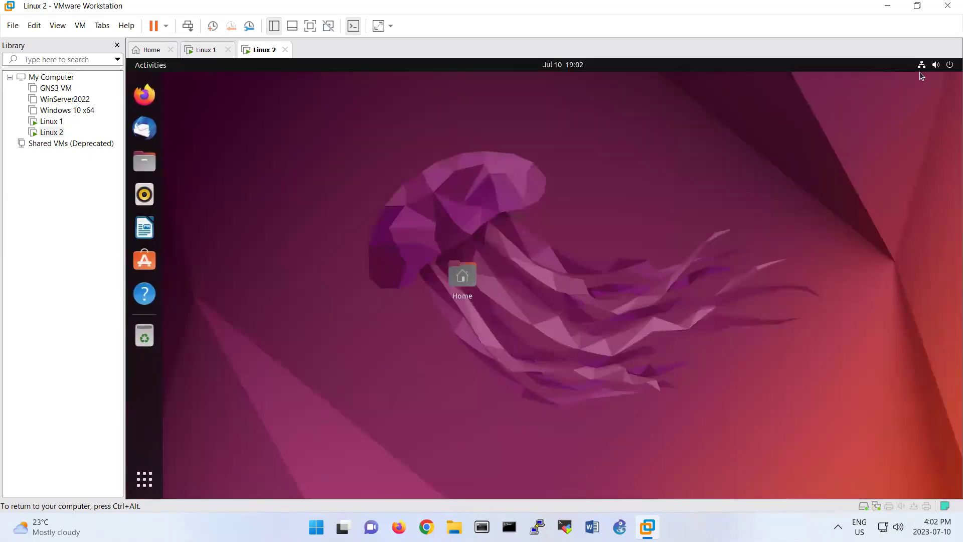
# - On Linux 2, check the wired IPv4 settings, restart the wired connection, and close Network settings
pyautogui.click(922, 66)
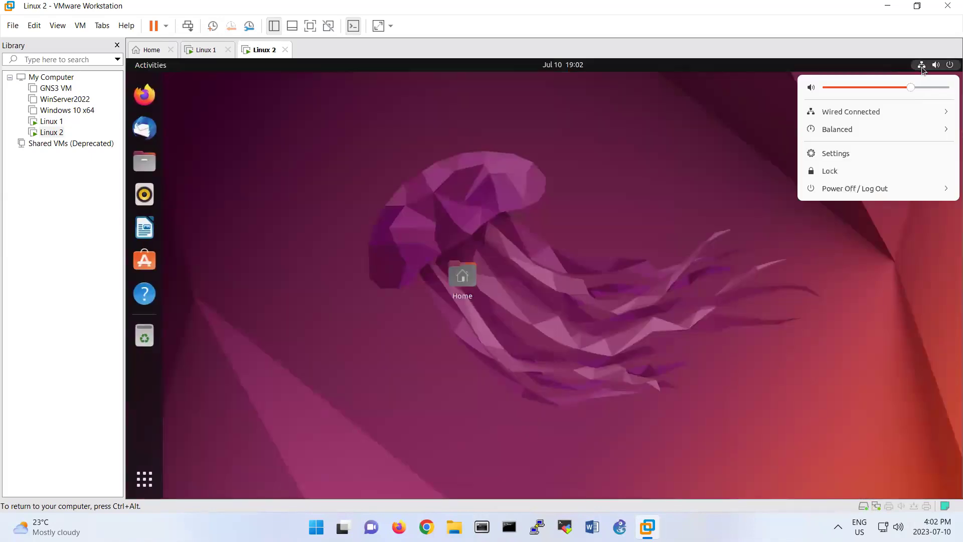
pyautogui.click(900, 111)
pyautogui.click(865, 146)
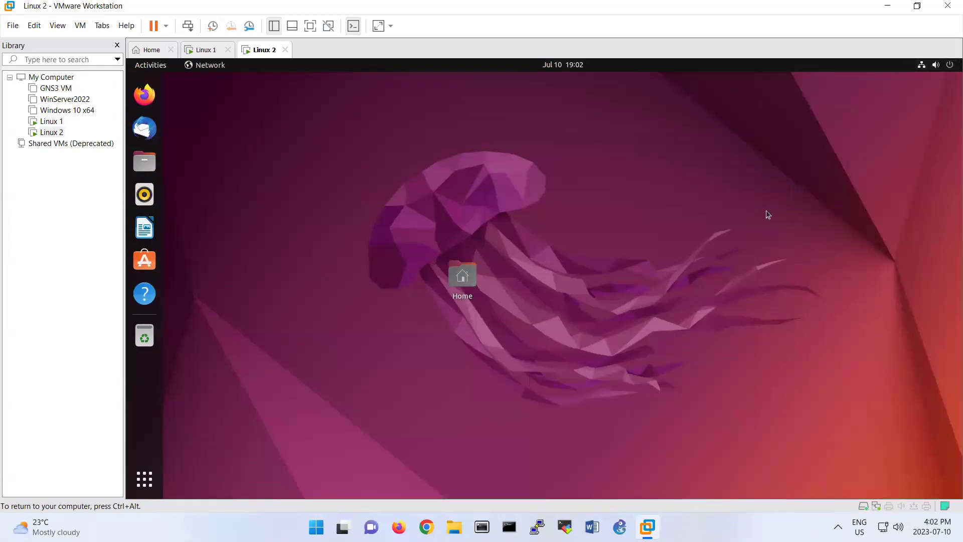
pyautogui.click(596, 148)
pyautogui.click(363, 205)
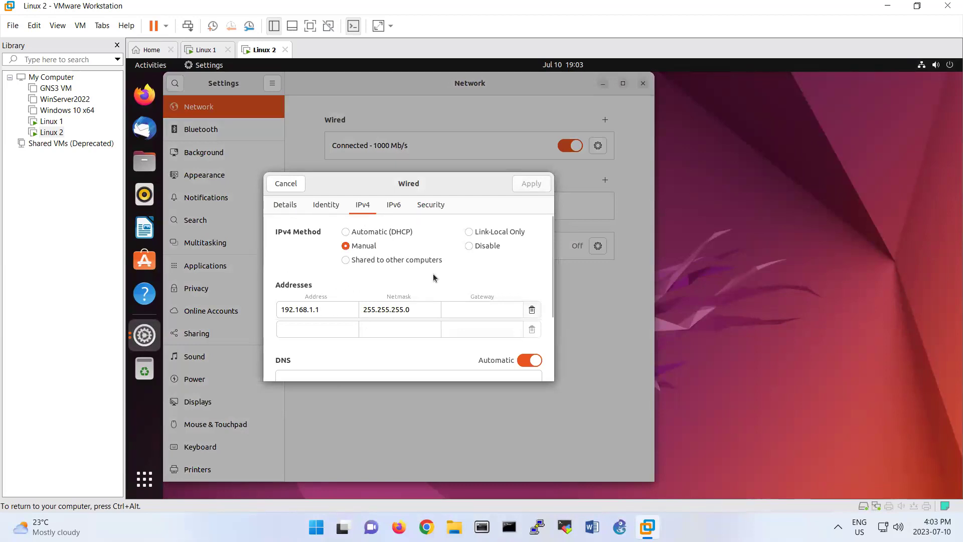
pyautogui.click(286, 184)
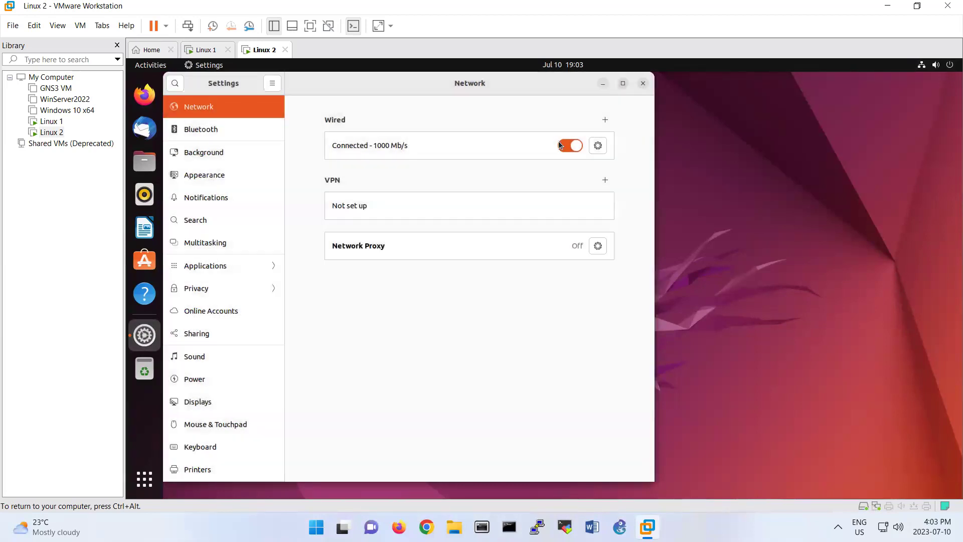
pyautogui.click(570, 146)
pyautogui.click(571, 146)
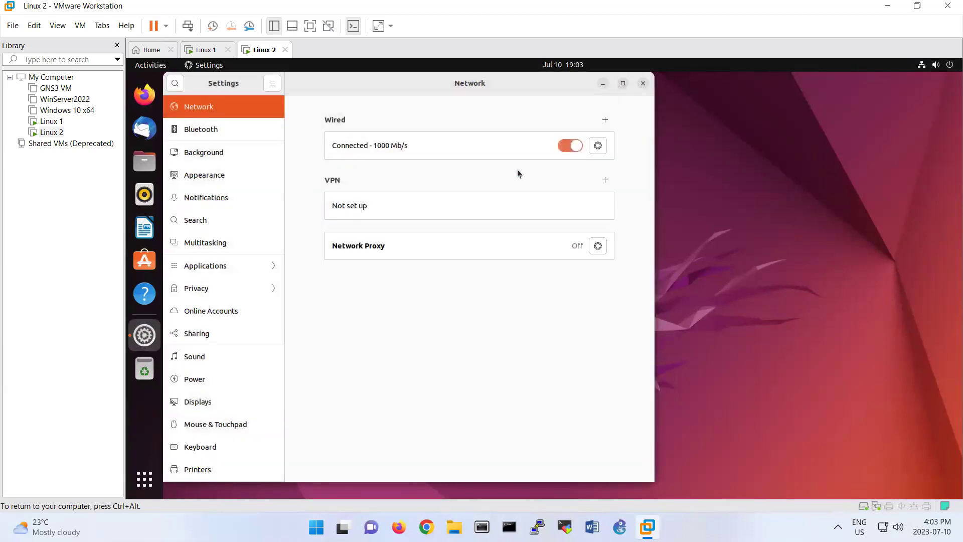
pyautogui.click(643, 83)
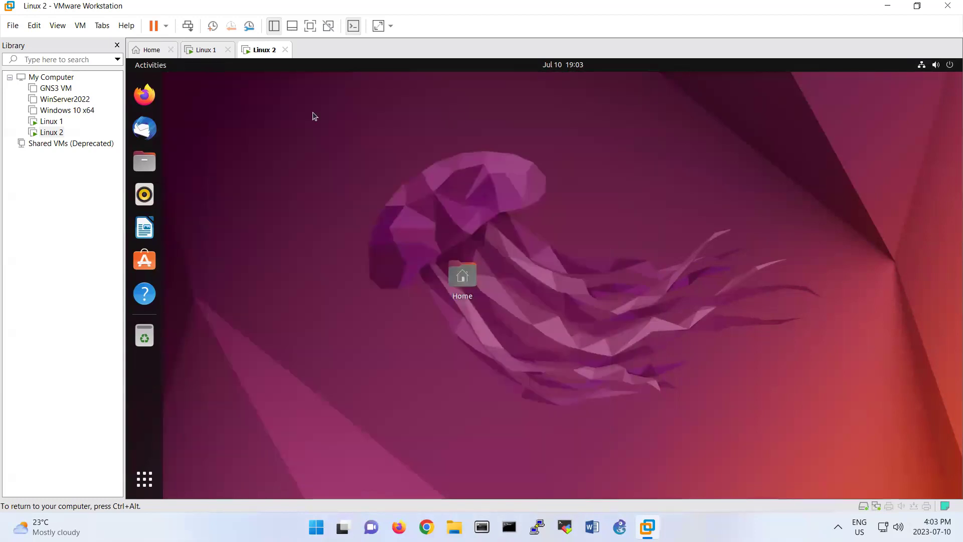
# - On Linux 1, close the Network settings window and the Software Updater dialog
pyautogui.click(199, 51)
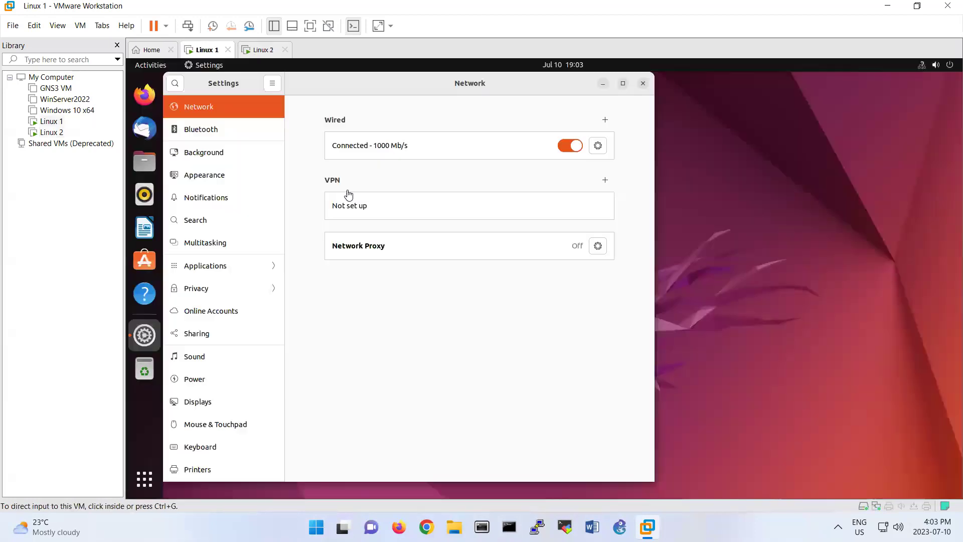
pyautogui.click(643, 83)
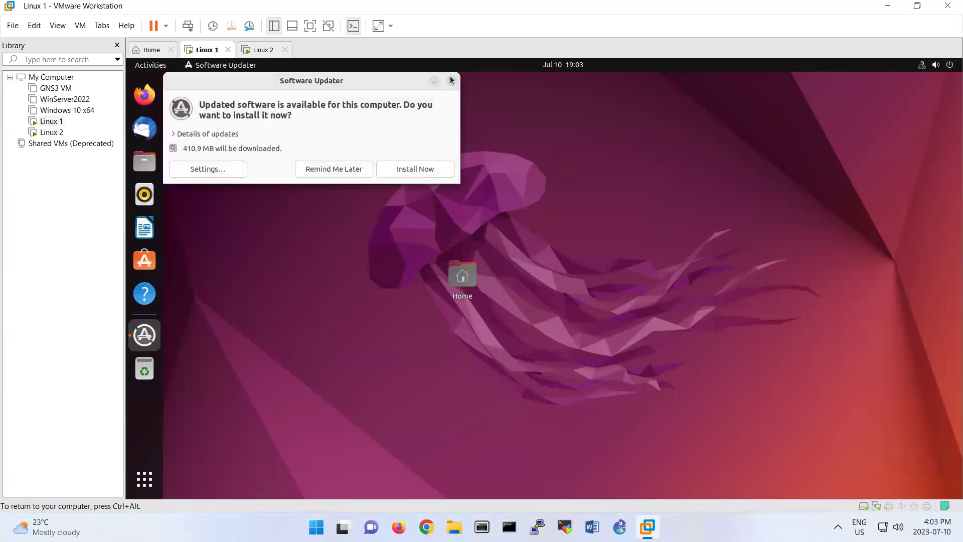
pyautogui.click(451, 81)
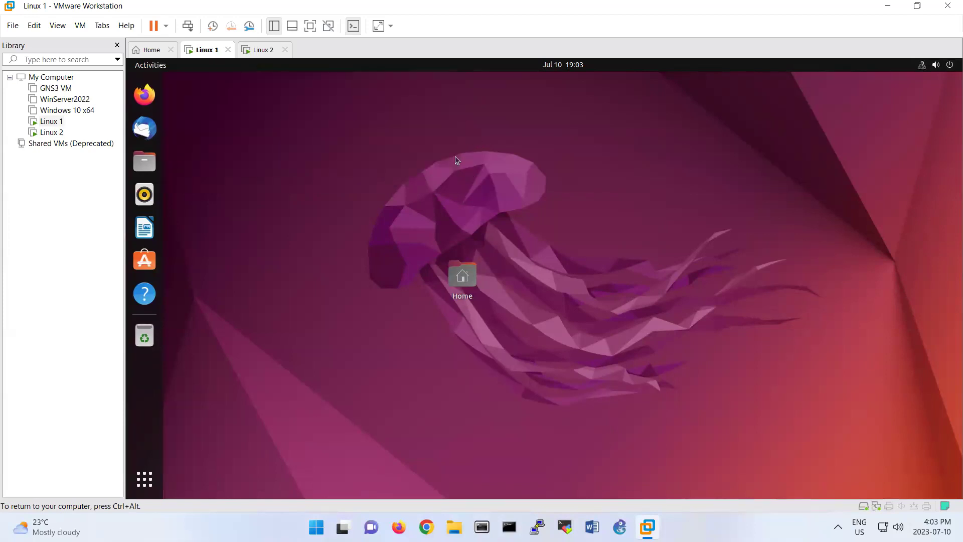
# - Launch Terminal by searching 'ter' and enlarge its text two zoom steps
pyautogui.click(145, 481)
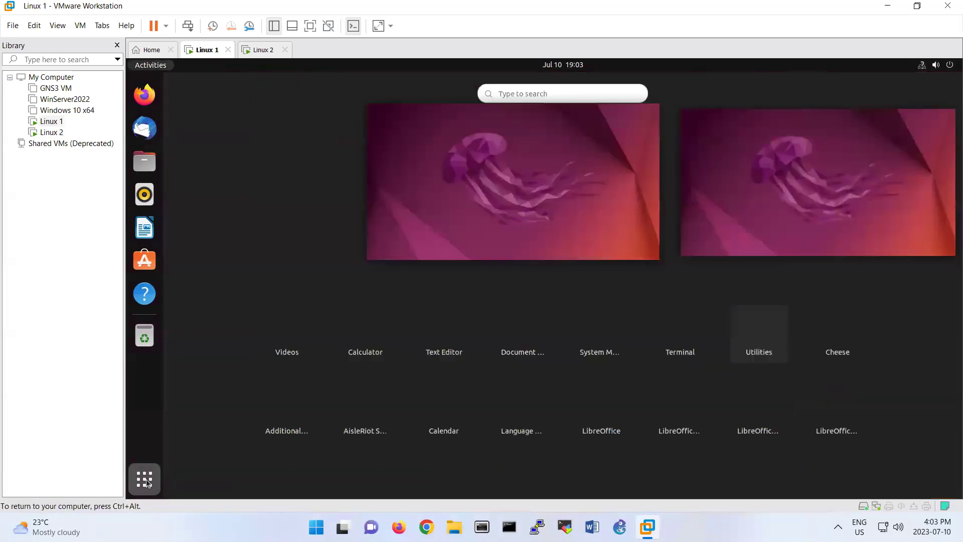
pyautogui.write('ter')
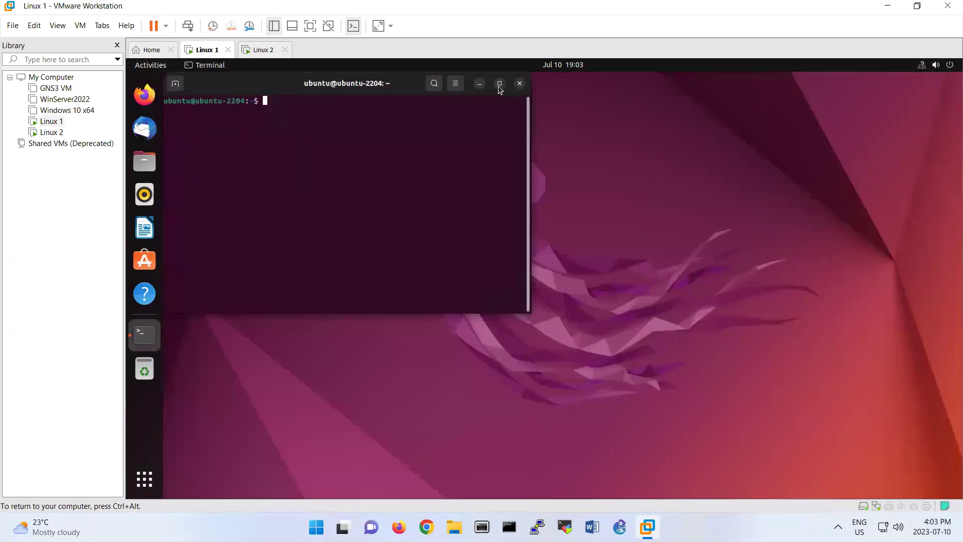
pyautogui.click(456, 90)
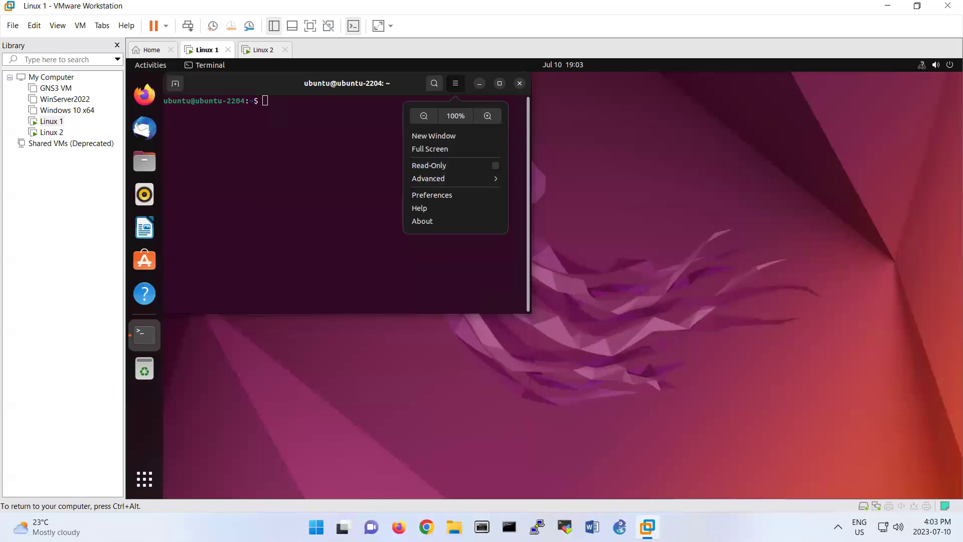
pyautogui.click(485, 116)
pyautogui.click(496, 84)
pyautogui.click(527, 116)
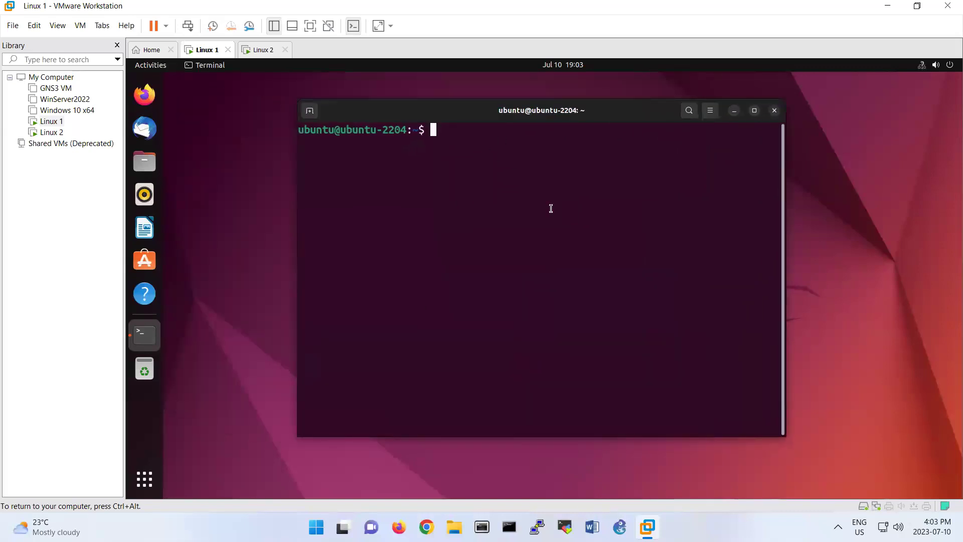
# - Become root with 'sudo -s', then ping 192.168.1.1 and stop it after 2 replies with 0% loss
pyautogui.write('sudo -s')
pyautogui.press('Return')
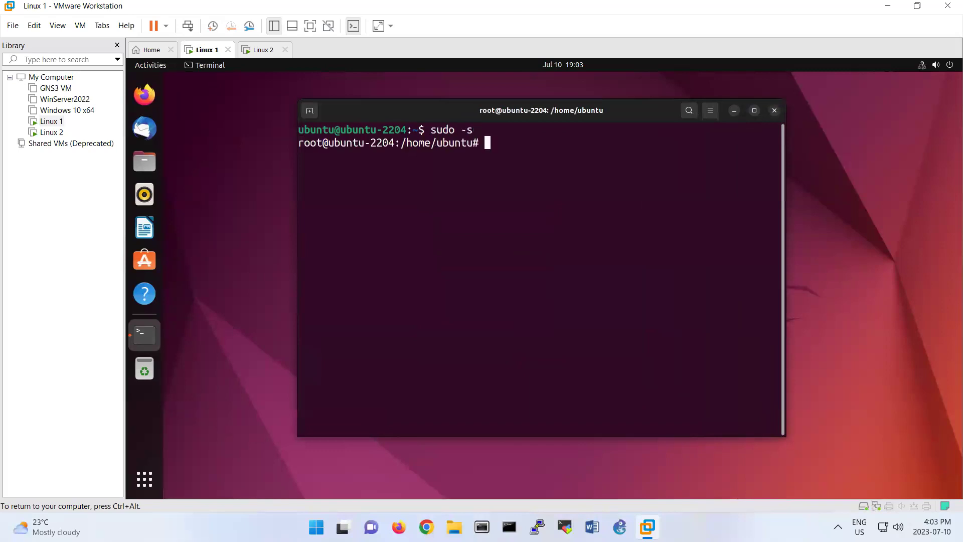
pyautogui.write('ping 192.168.1.1')
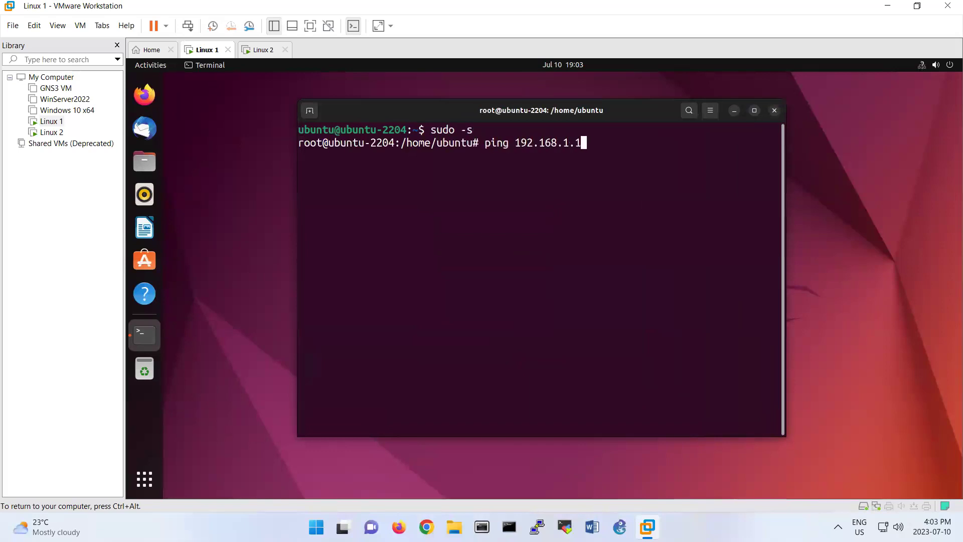
pyautogui.press('Return')
pyautogui.hotkey('ctrl', 'c')
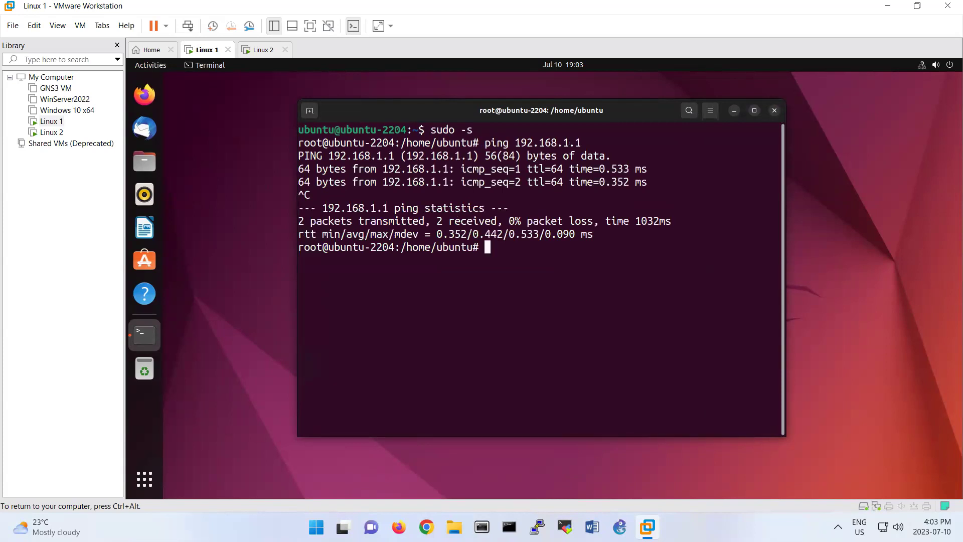
pyautogui.hotkey('ctrl', 'alt')
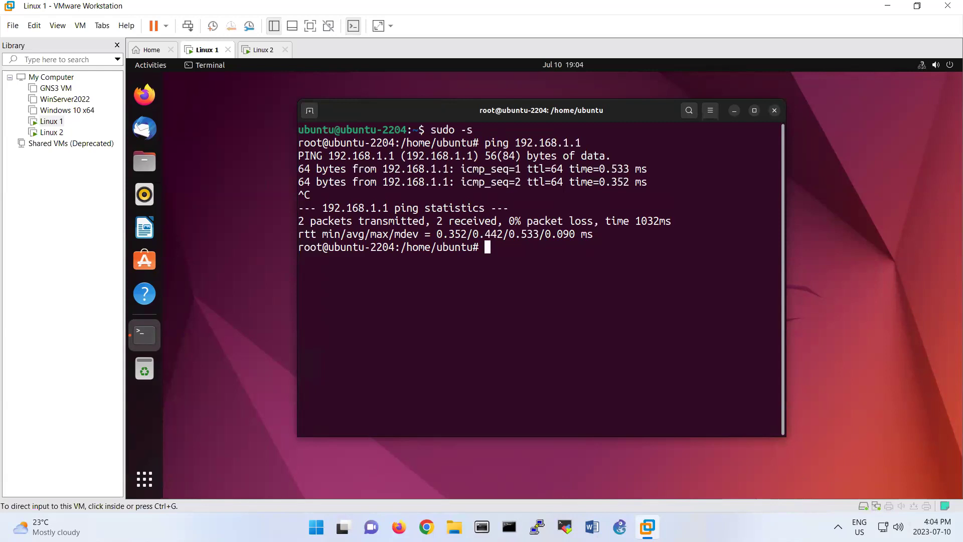
pyautogui.click(174, 353)
# - Generate the static key with 'openvpn --genkey secret mykey.key' and confirm it with 'ls'
pyautogui.write('openvpn ')
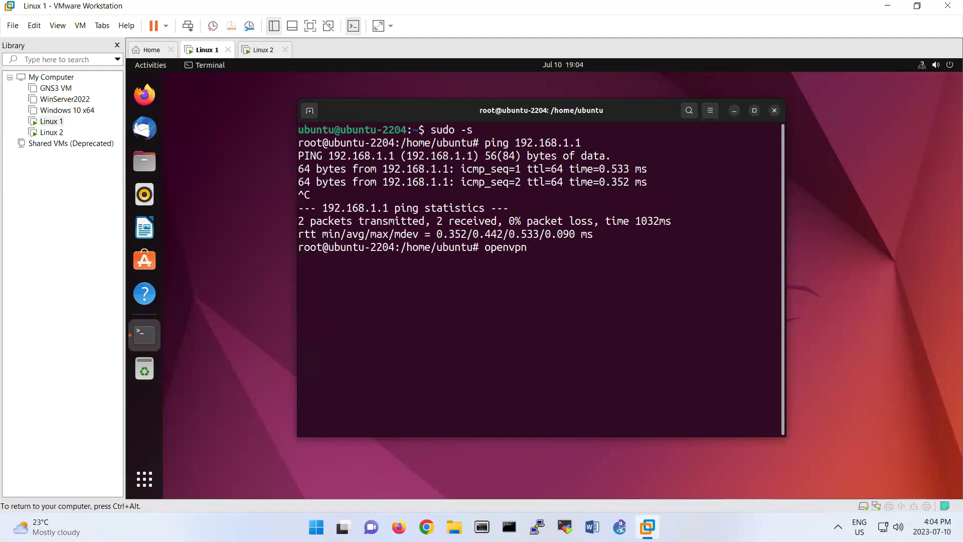
pyautogui.write('--genkey secret ')
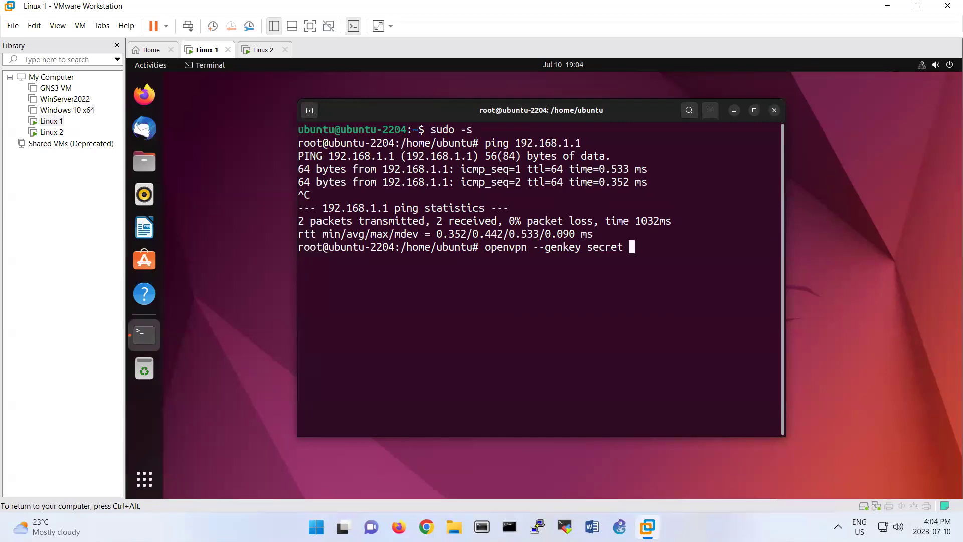
pyautogui.write('mykey.key')
pyautogui.press('Return')
pyautogui.write('ls')
pyautogui.press('Return')
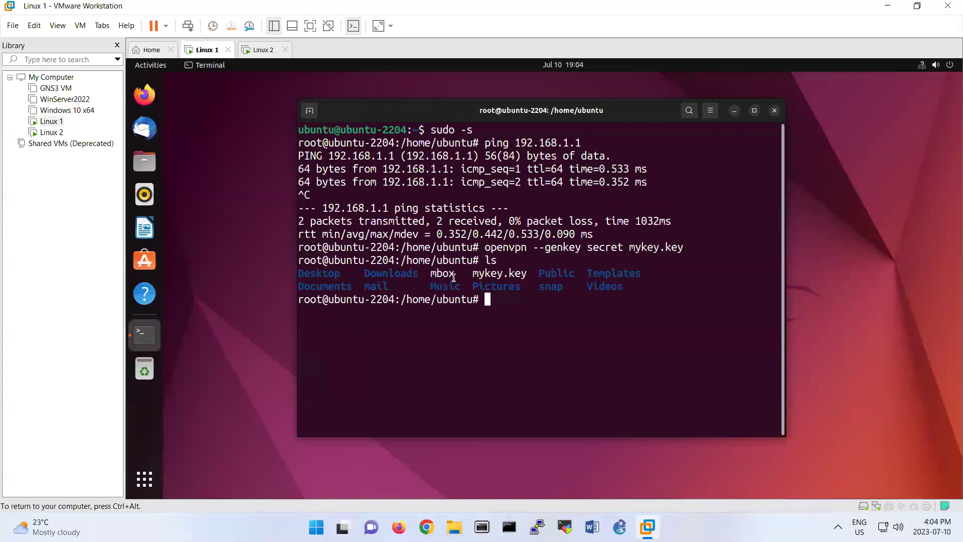
pyautogui.moveTo(470, 276); pyautogui.dragTo(527, 275)
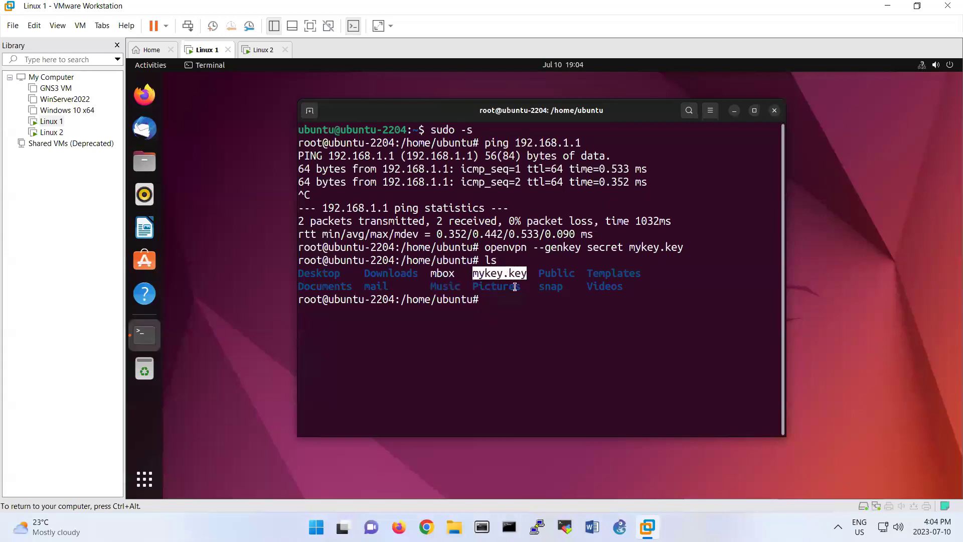
pyautogui.click(508, 301)
# - Print mykey.key with 'cat' and select the whole OpenVPN static key block
pyautogui.write('cat ')
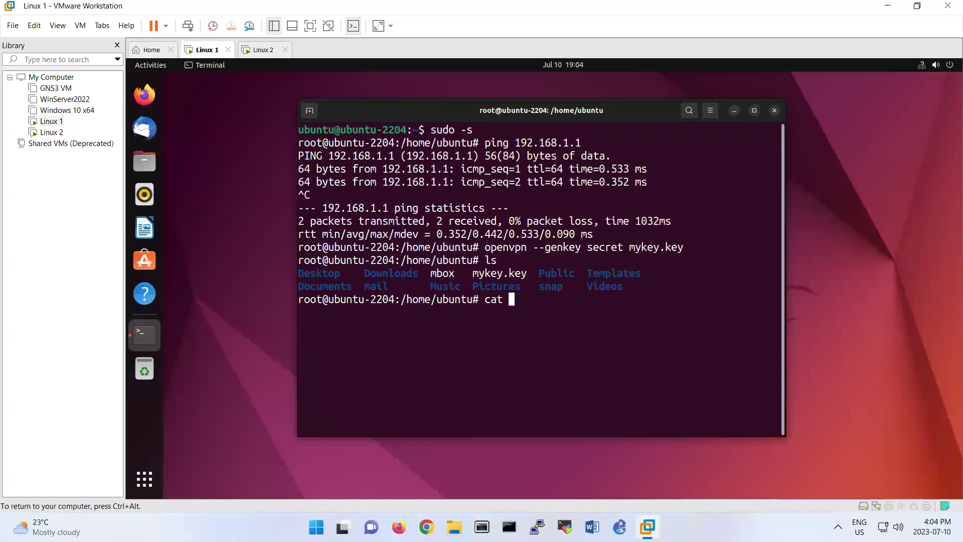
pyautogui.write('mykey.key')
pyautogui.press('Return')
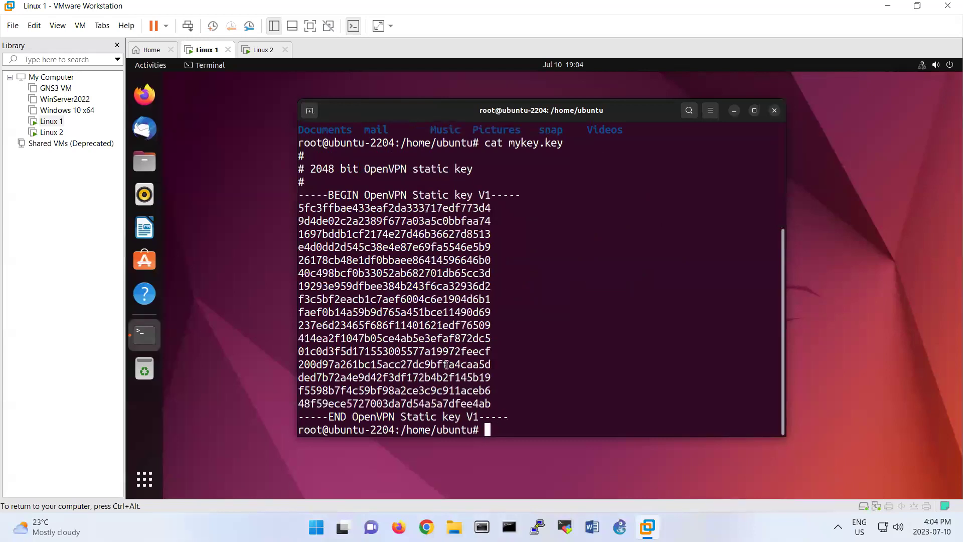
pyautogui.moveTo(497, 417); pyautogui.dragTo(304, 196)
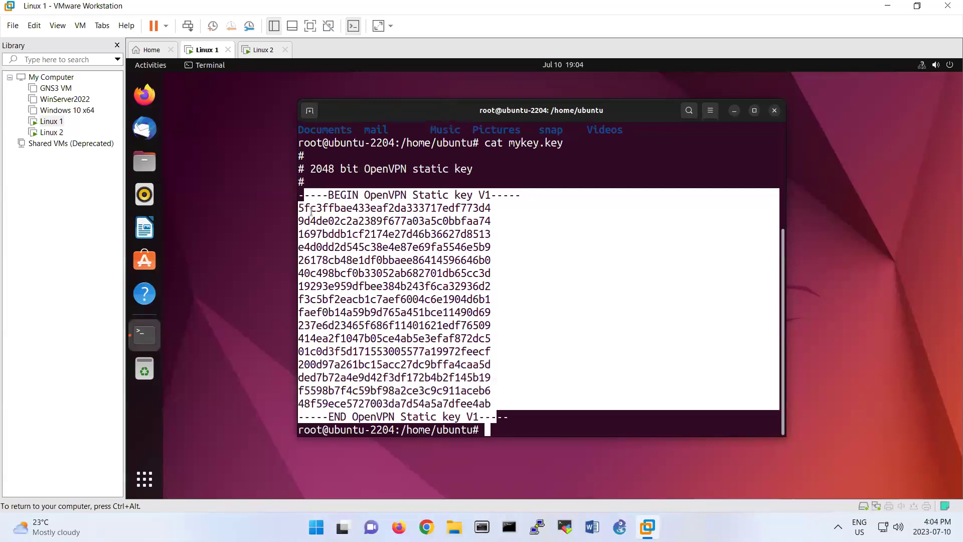
pyautogui.hotkey('ctrl', 'alt')
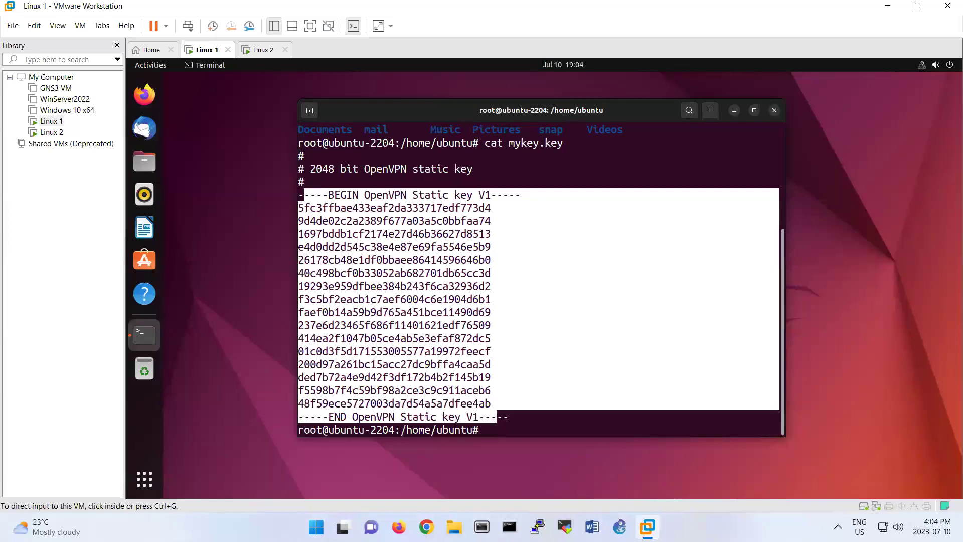
pyautogui.click(519, 422)
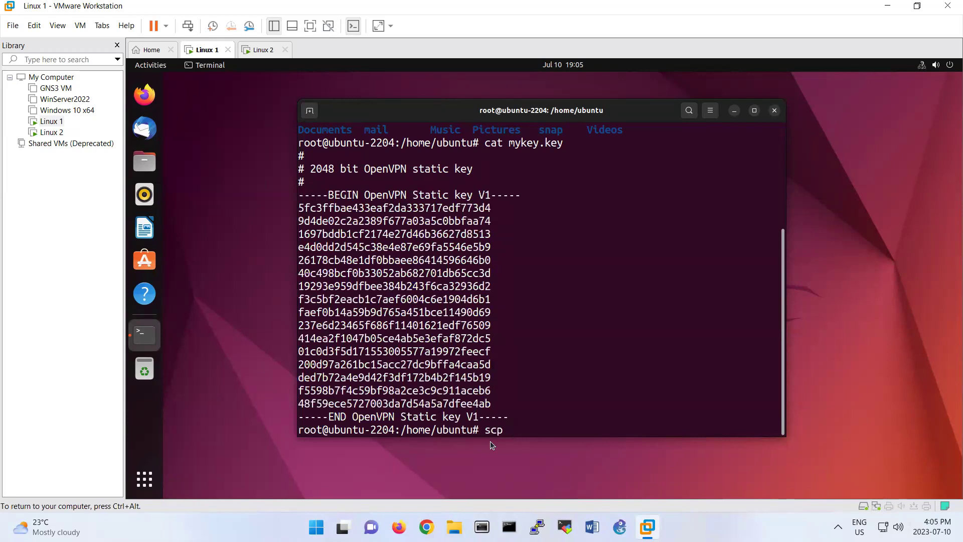
pyautogui.write('scp mykey.key')
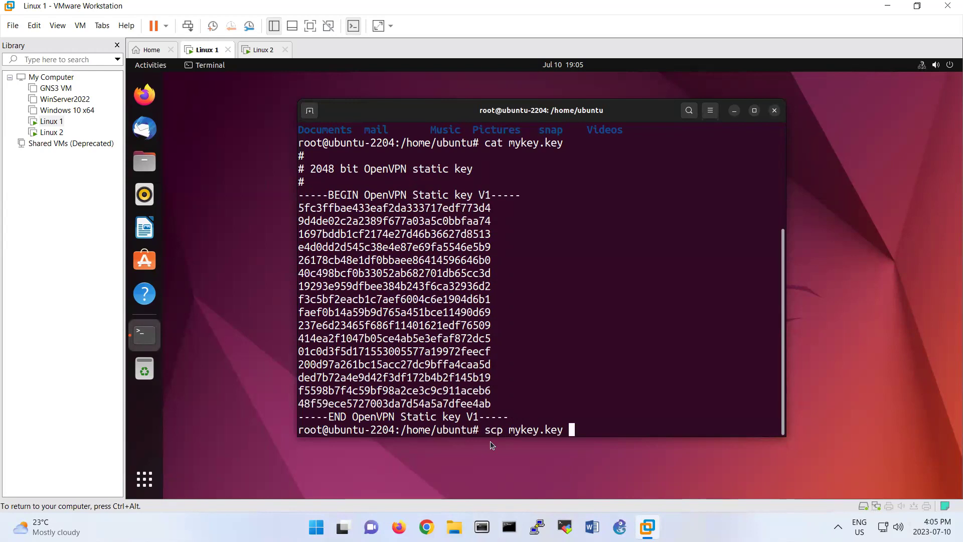
pyautogui.write('ubuntu@192.16t')
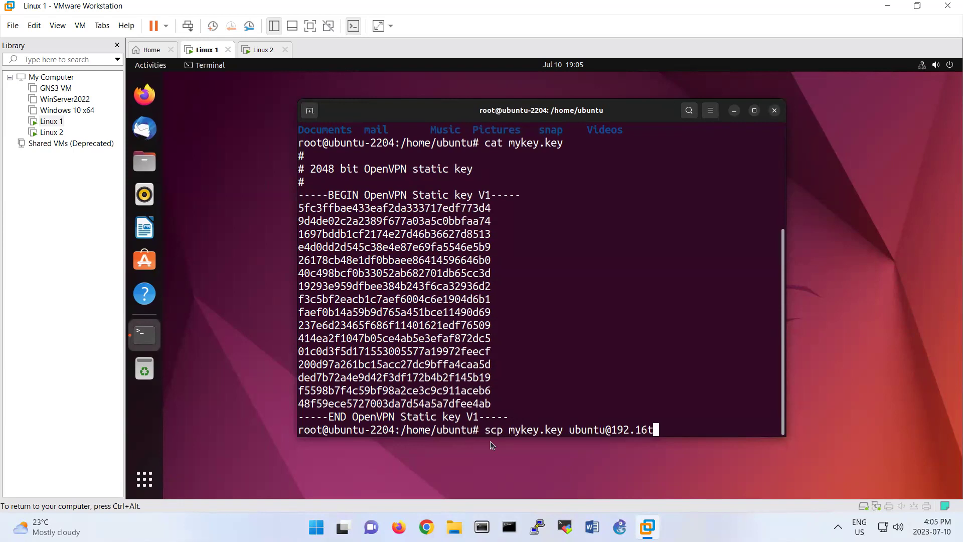
pyautogui.press('BackSpace')
pyautogui.write('8.1.1:/')
# - On Linux 2, open a Terminal, enlarge its text twice, and start a root shell with 'sudo -s'
pyautogui.click(263, 50)
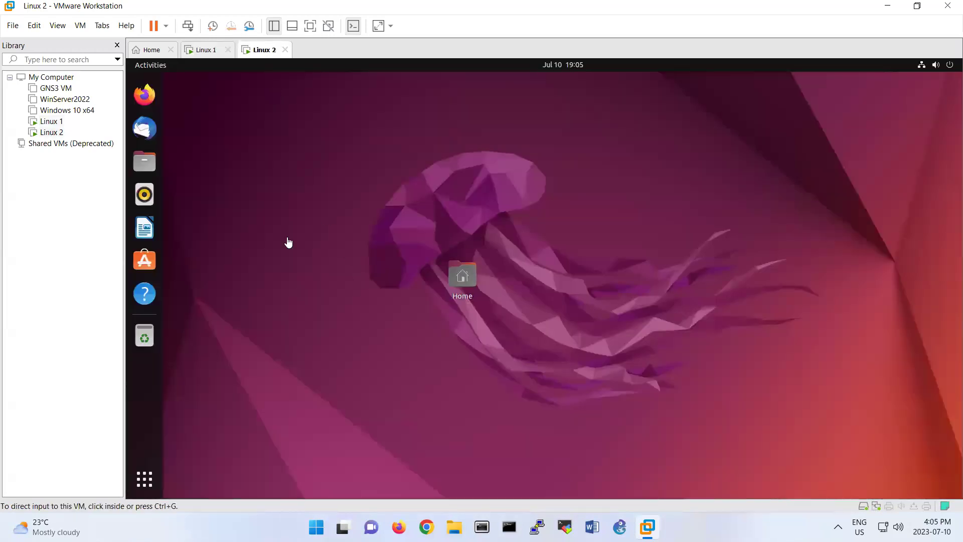
pyautogui.click(148, 489)
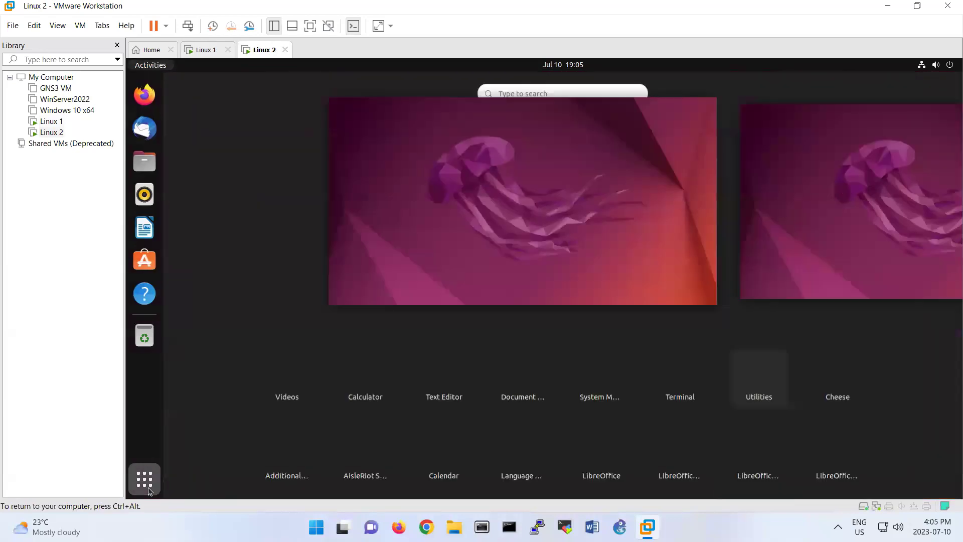
pyautogui.write('te')
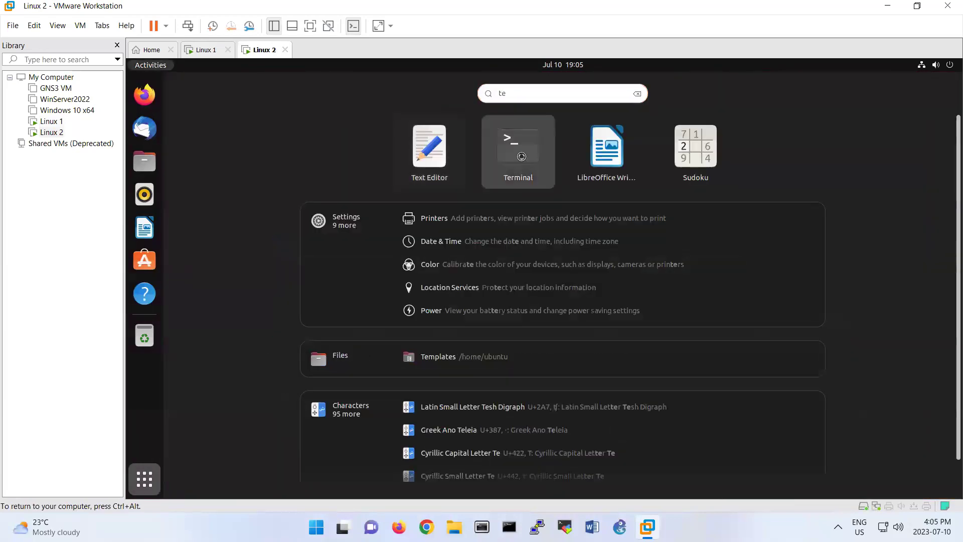
pyautogui.click(514, 179)
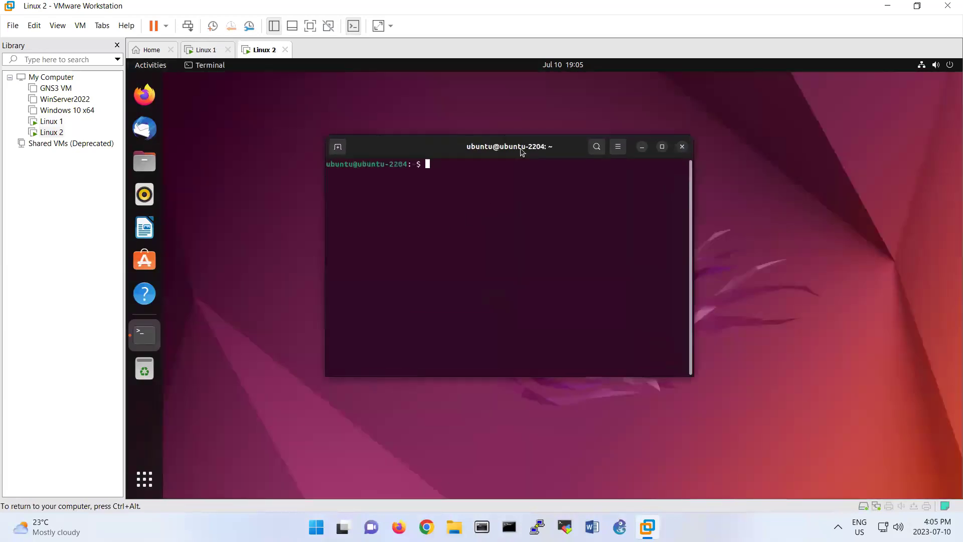
pyautogui.click(617, 149)
pyautogui.click(650, 179)
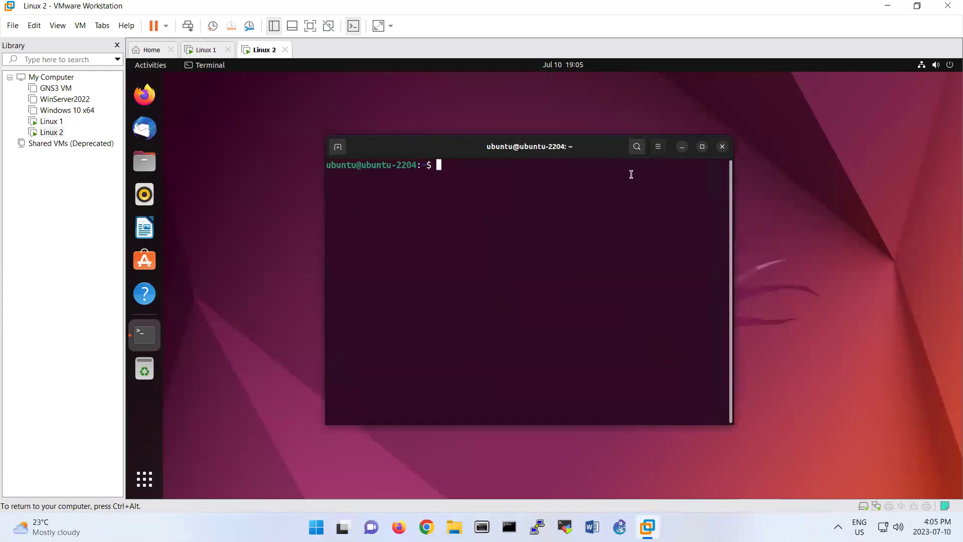
pyautogui.click(658, 148)
pyautogui.click(685, 179)
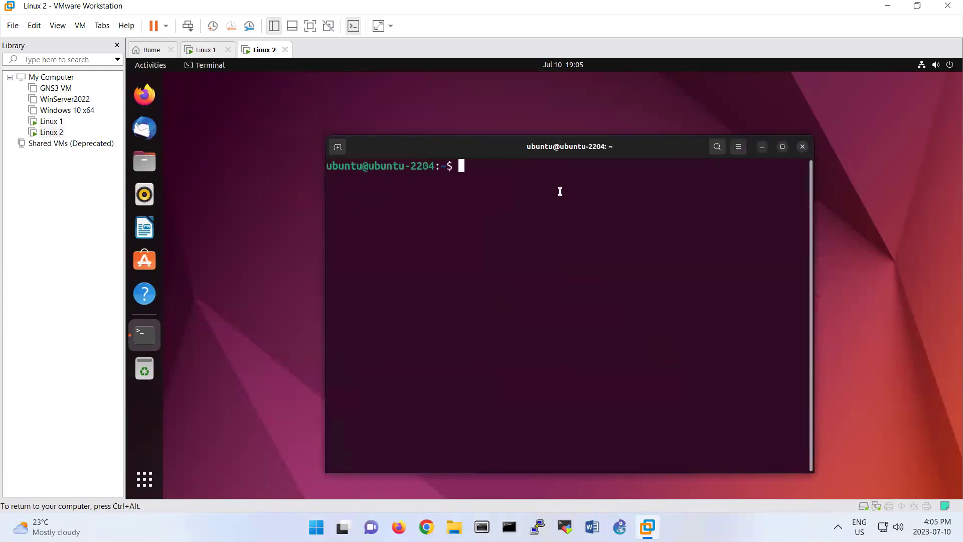
pyautogui.write('sudo -s')
pyautogui.press('Return')
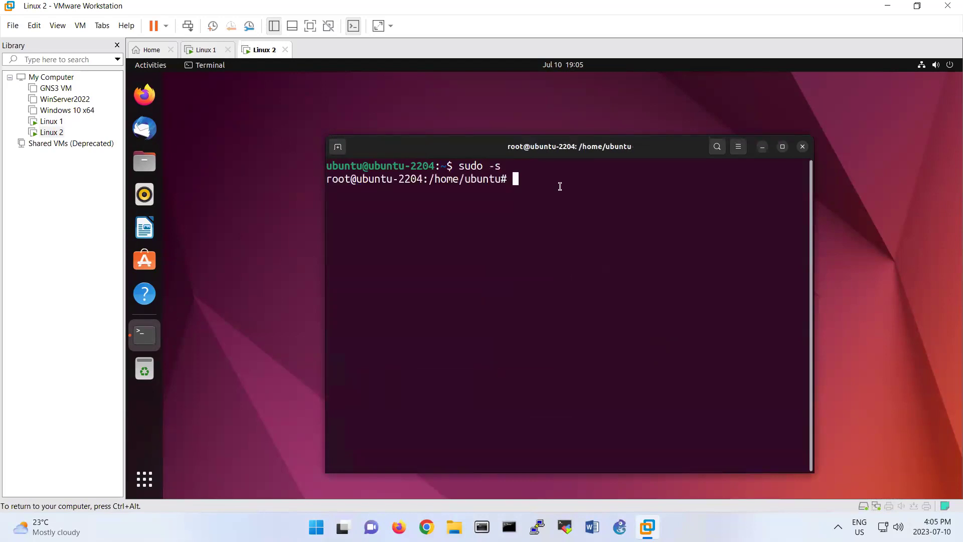
pyautogui.moveTo(429, 179); pyautogui.dragTo(504, 178)
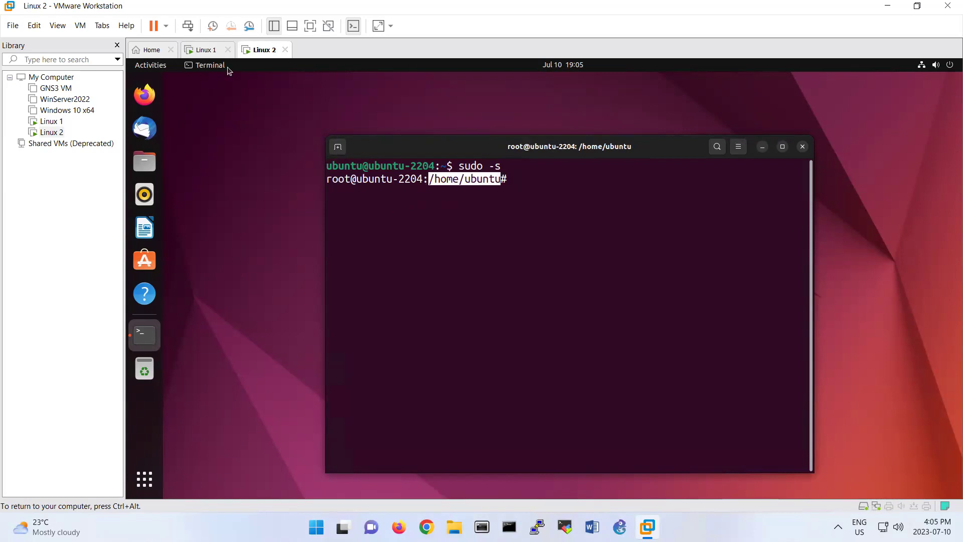
# - Run the scp to 192.168.1.1:/home/ubuntu on Linux 1, which fails on port 22, then recall it
pyautogui.click(206, 51)
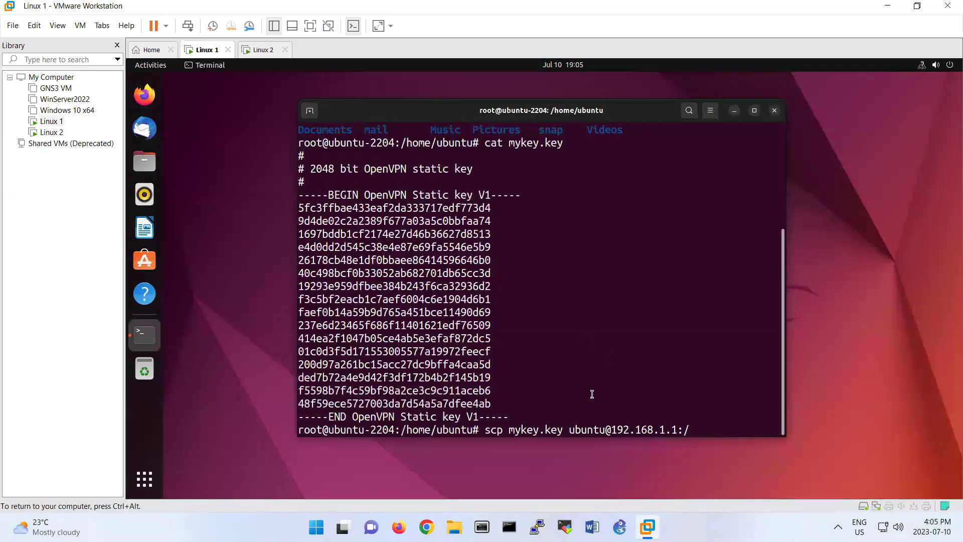
pyautogui.write('home/ubuntu')
pyautogui.press('Return')
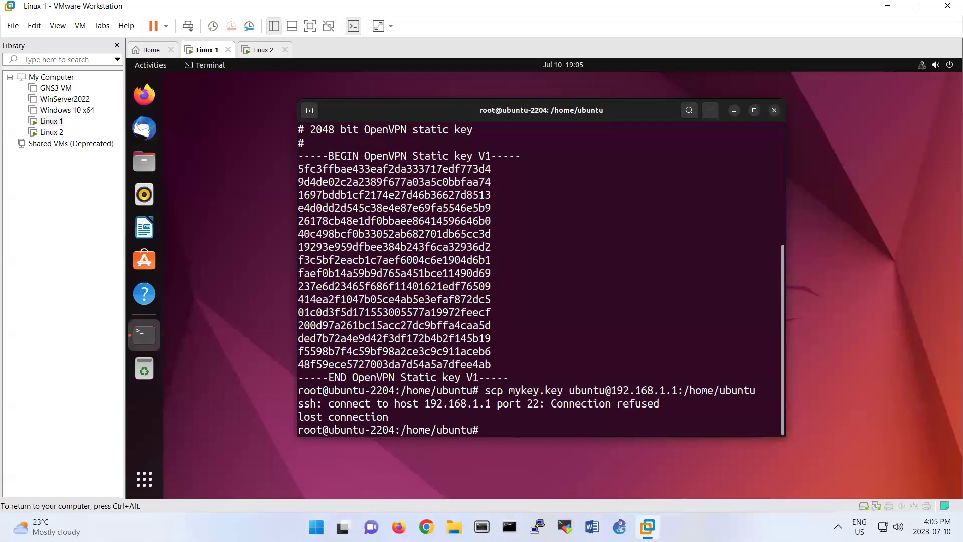
pyautogui.press('Up')
pyautogui.press('Left')
pyautogui.press('Left')
pyautogui.press('Left')
pyautogui.press('Left')
pyautogui.press('Left')
pyautogui.press('Left')
pyautogui.press('Left')
pyautogui.press('Left')
pyautogui.press('Left')
pyautogui.press('Left')
pyautogui.press('Left')
pyautogui.press('Left')
pyautogui.press('Left')
pyautogui.press('Left')
pyautogui.press('Left')
pyautogui.press('Left')
pyautogui.press('Left')
pyautogui.press('Left')
pyautogui.press('Left')
pyautogui.press('Left')
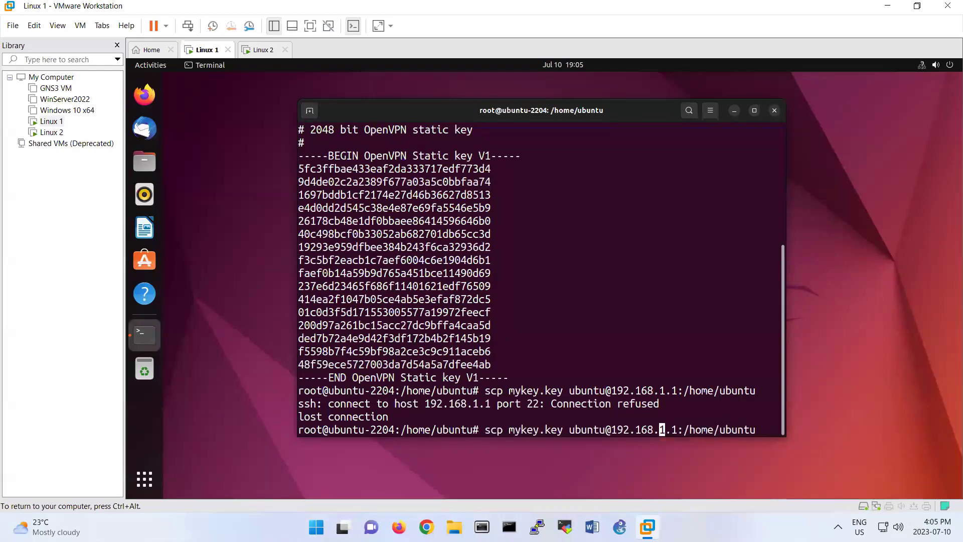
# - On Linux 2, open /etc/ssh/ssh_config in nano by mistake and exit without changes
pyautogui.click(261, 50)
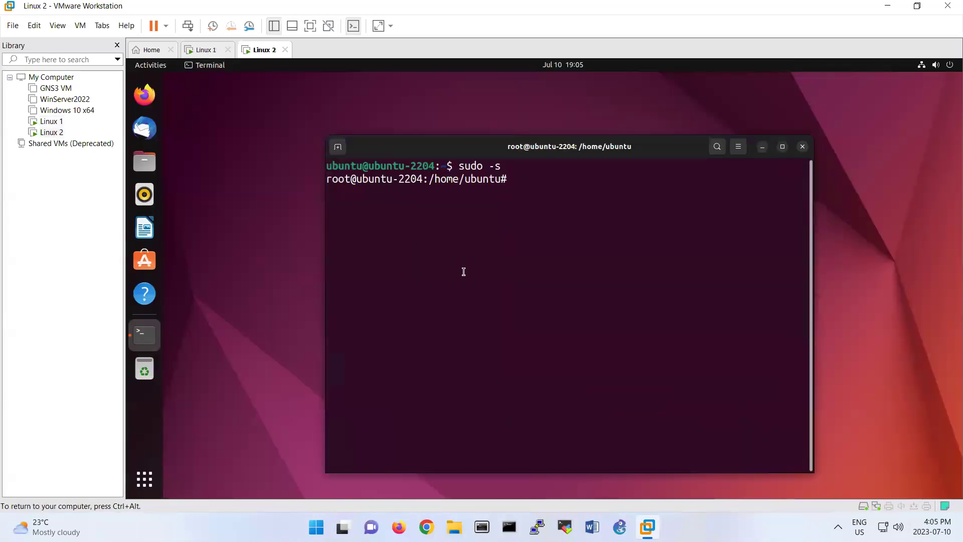
pyautogui.write('nano /etc/ssh/ssh')
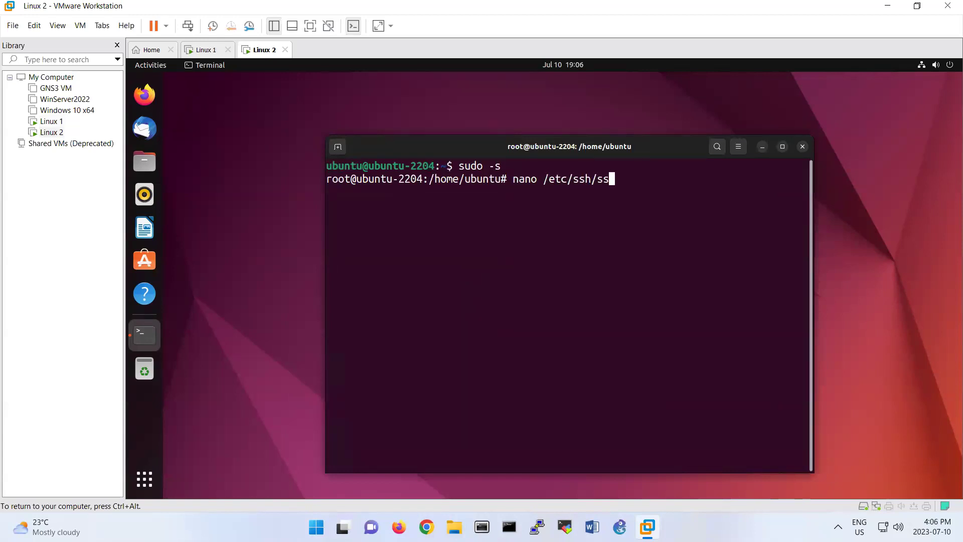
pyautogui.press('Tab')
pyautogui.press('Tab')
pyautogui.press('Tab')
pyautogui.write('d')
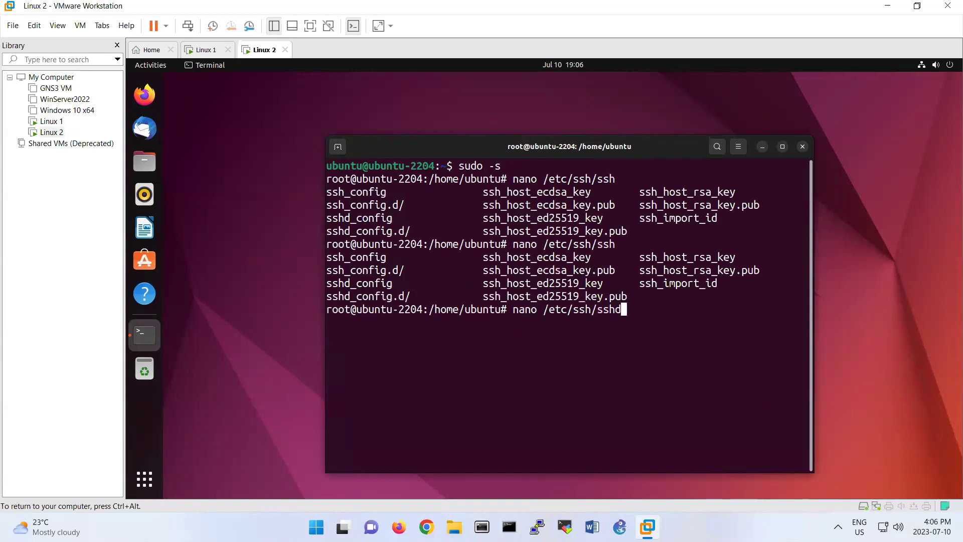
pyautogui.press('BackSpace')
pyautogui.write('_config')
pyautogui.press('Return')
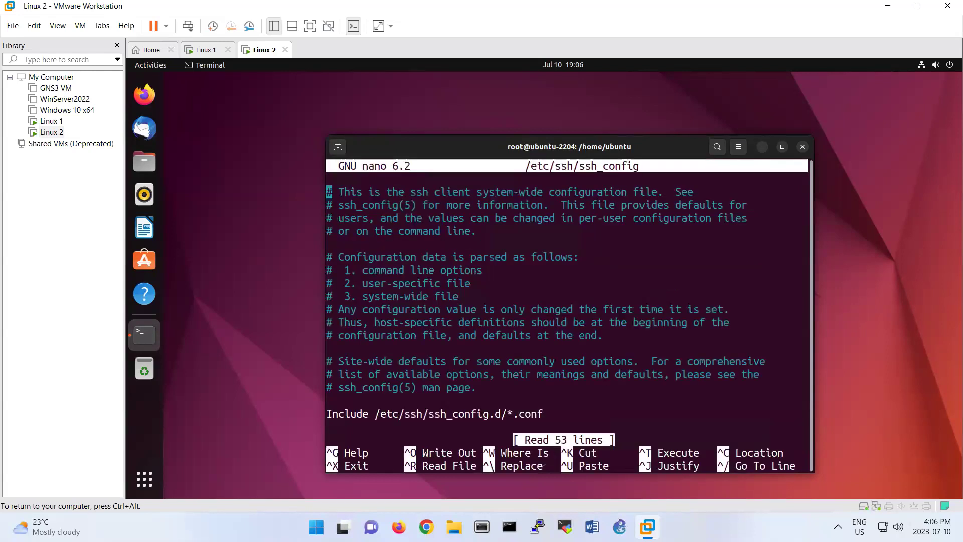
pyautogui.hotkey('ctrl', 'x')
pyautogui.write('cd')
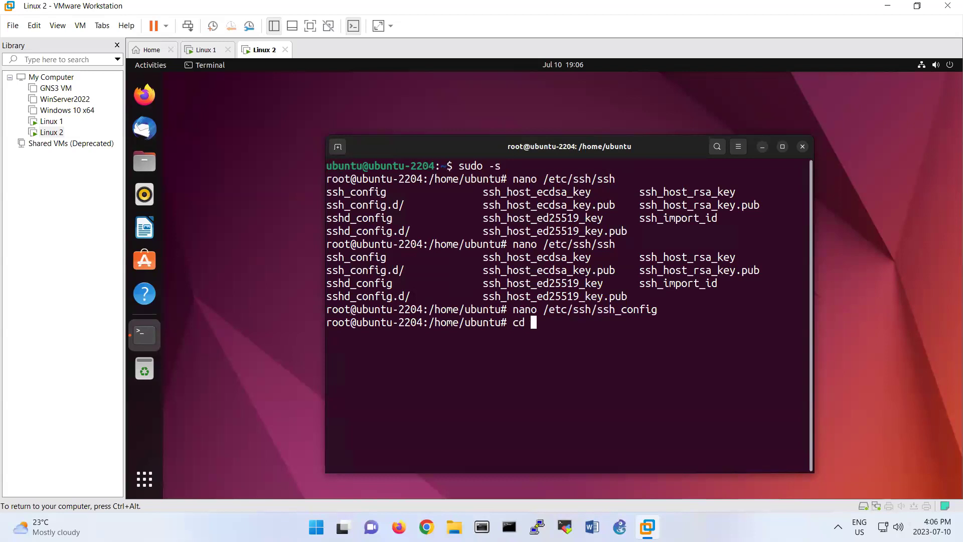
pyautogui.press('BackSpace')
pyautogui.press('BackSpace')
# - Open /etc/ssh/sshd_config in nano, comment out the Port 2222 line with #, and save
pyautogui.write('nano /etc/ssh/')
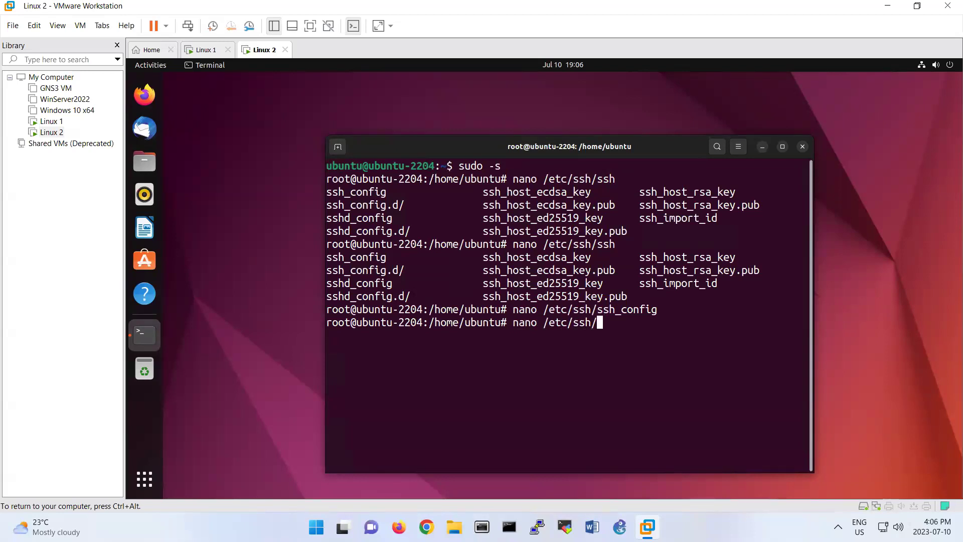
pyautogui.write('ssh')
pyautogui.press('BackSpace')
pyautogui.write('hd_config')
pyautogui.press('Return')
pyautogui.press('Down')
pyautogui.press('Down')
pyautogui.press('Down')
pyautogui.press('Down')
pyautogui.press('Down')
pyautogui.press('Down')
pyautogui.press('Down')
pyautogui.press('Down')
pyautogui.press('Down')
pyautogui.press('Down')
pyautogui.press('Down')
pyautogui.press('Down')
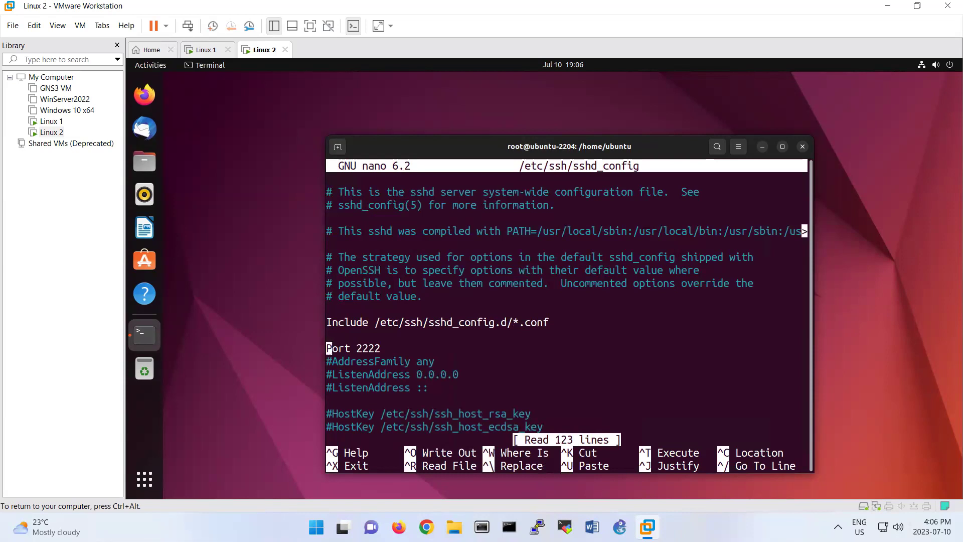
pyautogui.write('#')
pyautogui.hotkey('ctrl', 'x')
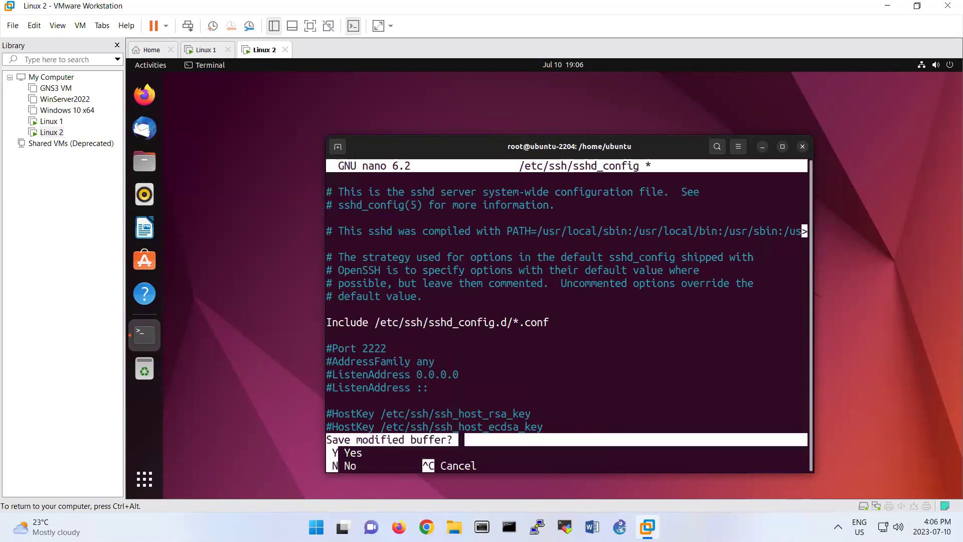
pyautogui.press('y')
pyautogui.press('Return')
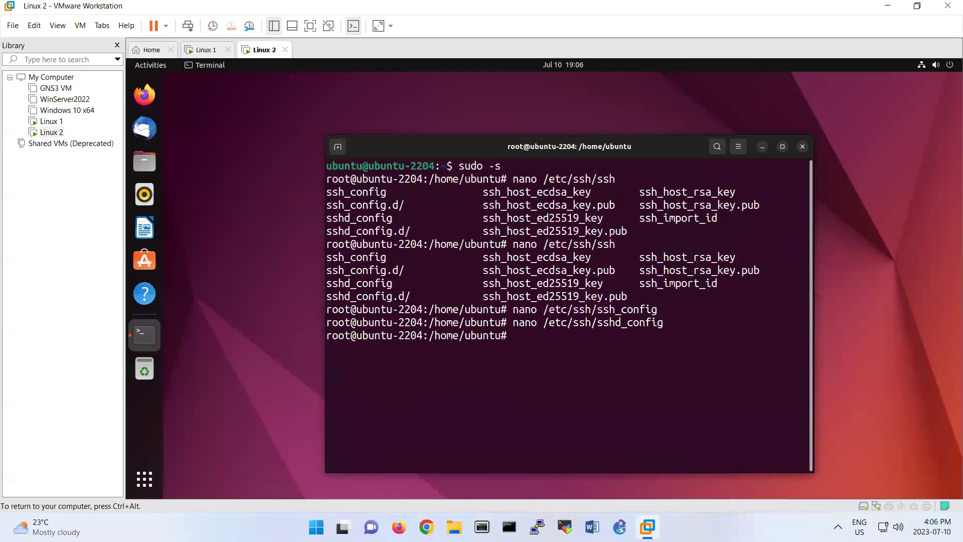
# - Restart Linux 2's SSH service with 'service ssh restart'
pyautogui.write('service ssh restart')
pyautogui.press('Return')
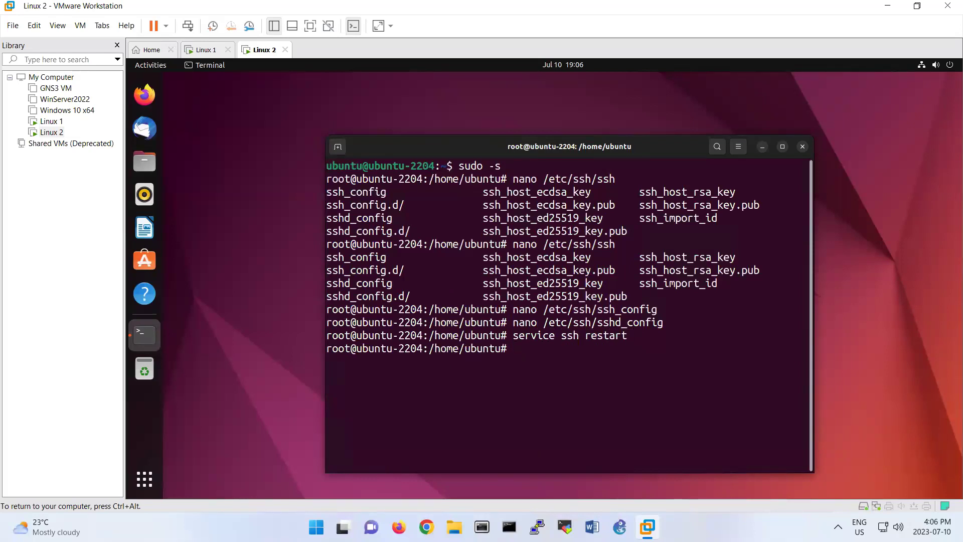
pyautogui.write('service ssh staths')
pyautogui.press('Return')
# - Run 'service ssh status' to confirm it is active on port 22, then return to Linux 1
pyautogui.press('Up')
pyautogui.press('BackSpace')
pyautogui.press('BackSpace')
pyautogui.write('us')
pyautogui.press('Return')
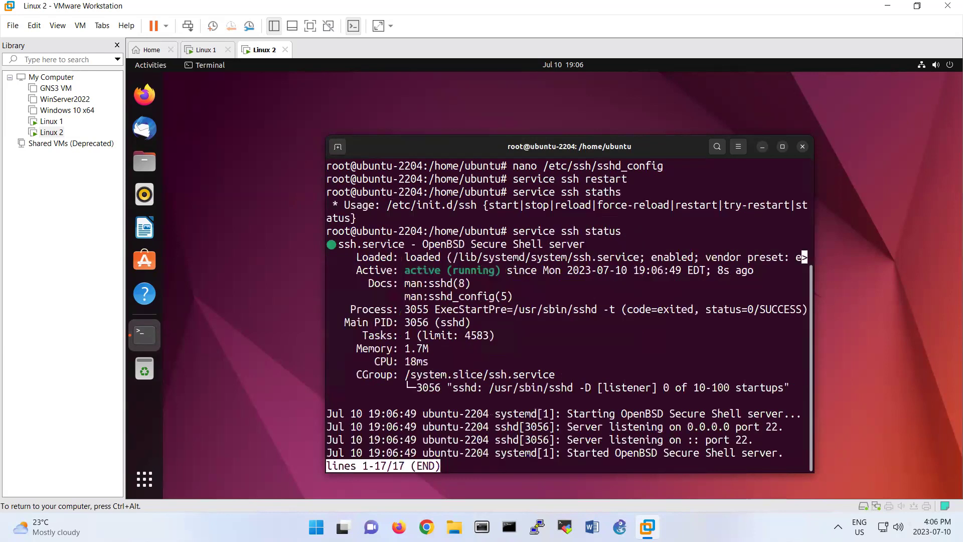
pyautogui.moveTo(730, 425); pyautogui.dragTo(751, 442)
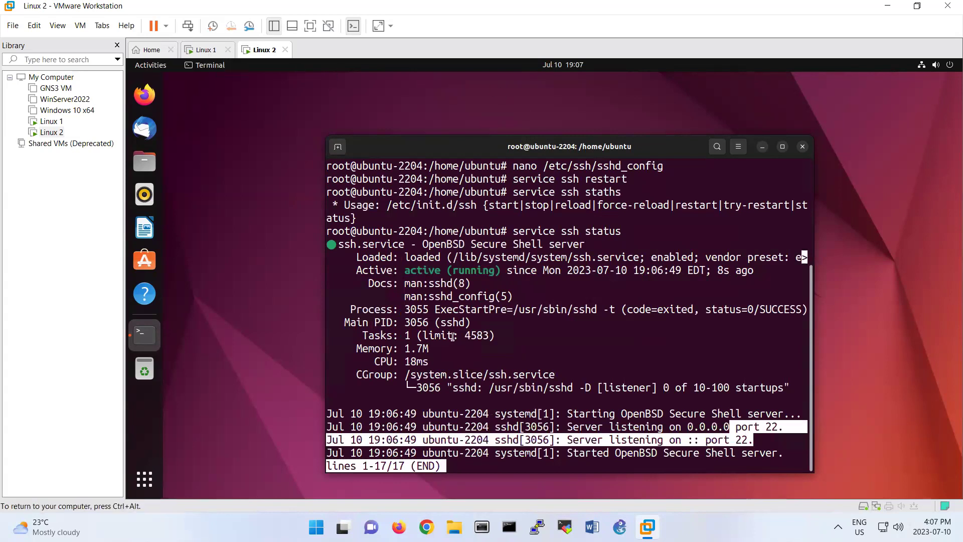
pyautogui.press('q')
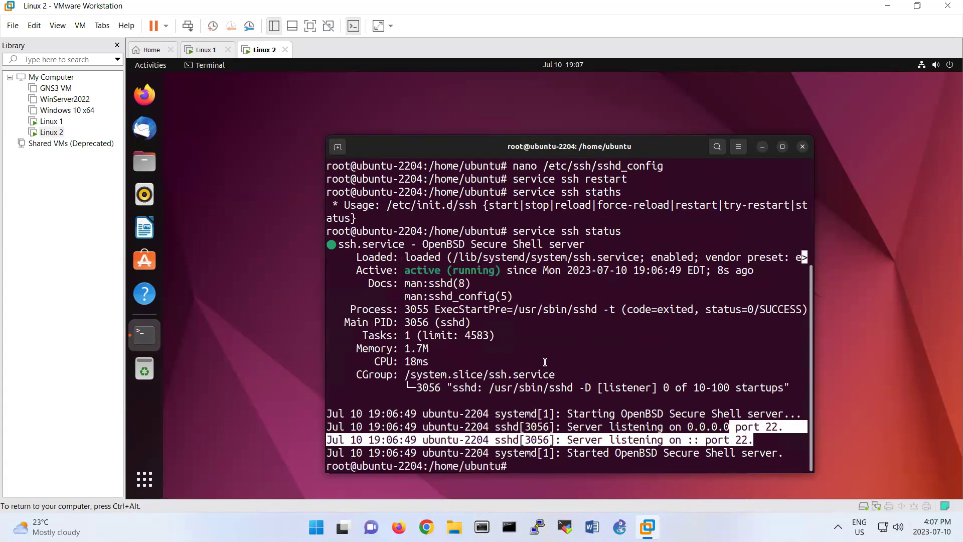
pyautogui.click(214, 49)
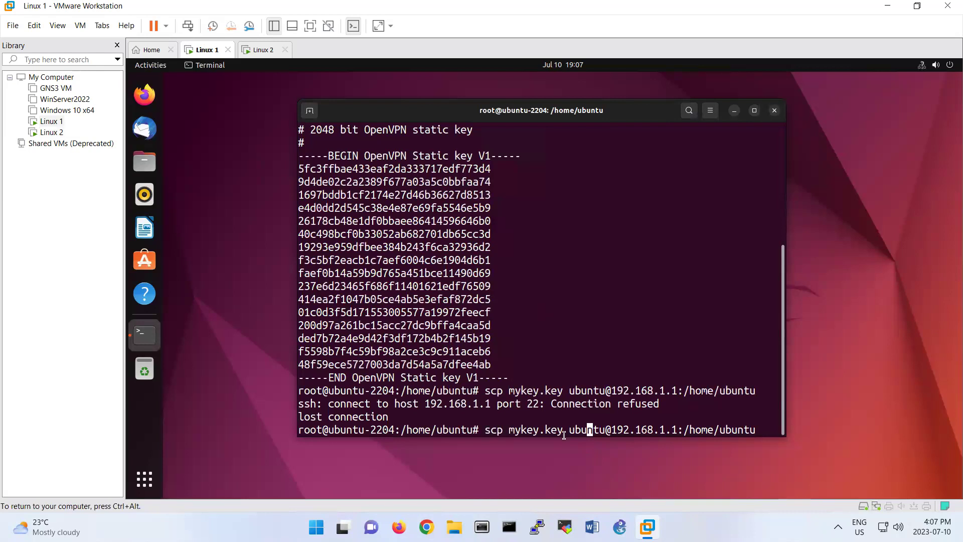
# - Rerun the scp of mykey.key to 192.168.1.1, accepting the host key with 'yes', until it copies 100%
pyautogui.press('Right')
pyautogui.press('Right')
pyautogui.press('Right')
pyautogui.press('Right')
pyautogui.press('Right')
pyautogui.press('Right')
pyautogui.press('Right')
pyautogui.press('Right')
pyautogui.press('Right')
pyautogui.press('Right')
pyautogui.press('Right')
pyautogui.press('Right')
pyautogui.press('Right')
pyautogui.press('Right')
pyautogui.press('Right')
pyautogui.press('Right')
pyautogui.press('Right')
pyautogui.press('Right')
pyautogui.press('Right')
pyautogui.press('Right')
pyautogui.press('Return')
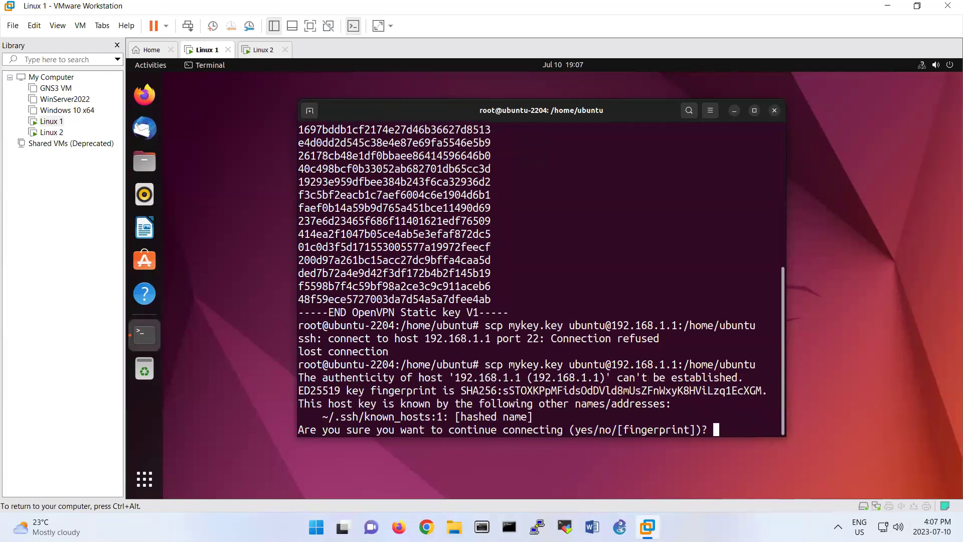
pyautogui.write('yes')
pyautogui.press('Return')
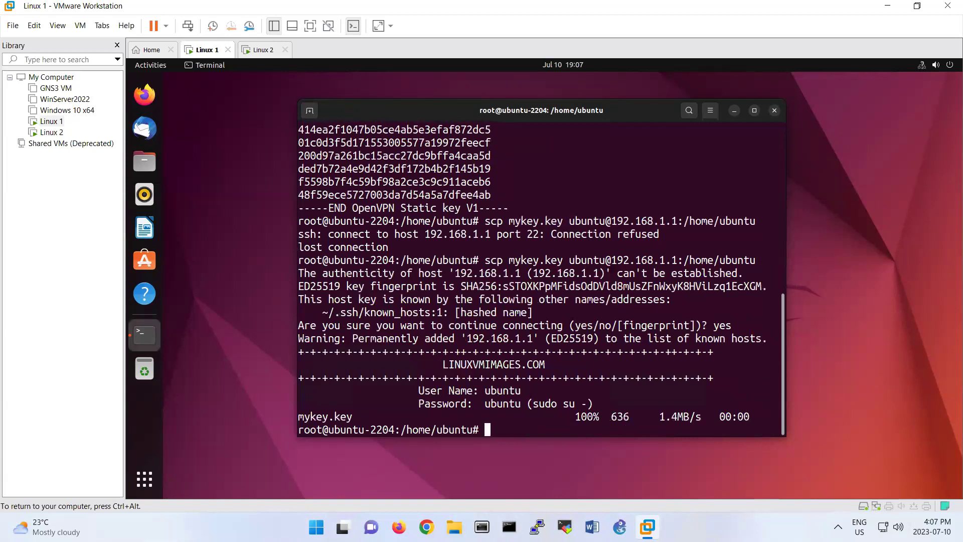
pyautogui.doubleClick(322, 417)
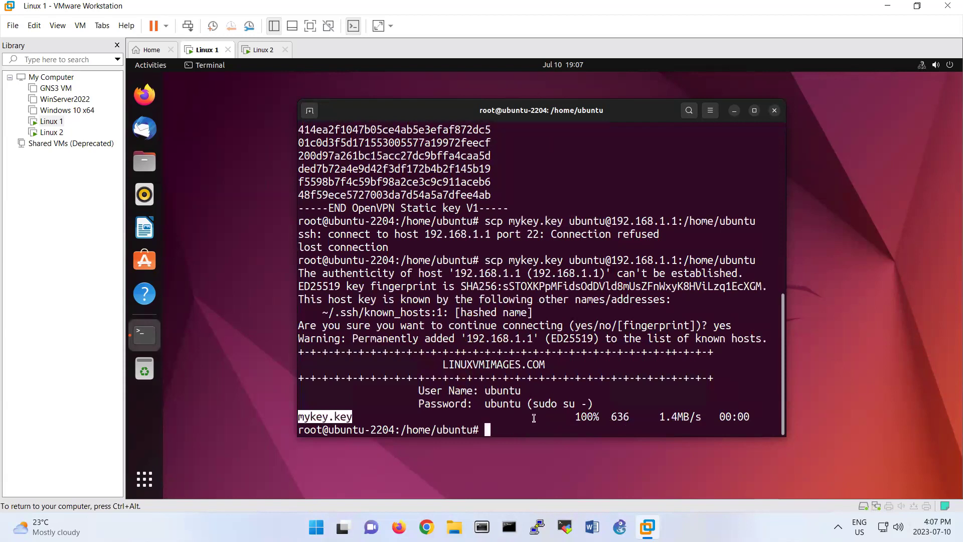
# - Switch to Linux 2 and run ls to confirm mykey.key is in the home folder
pyautogui.click(258, 50)
pyautogui.click(488, 367)
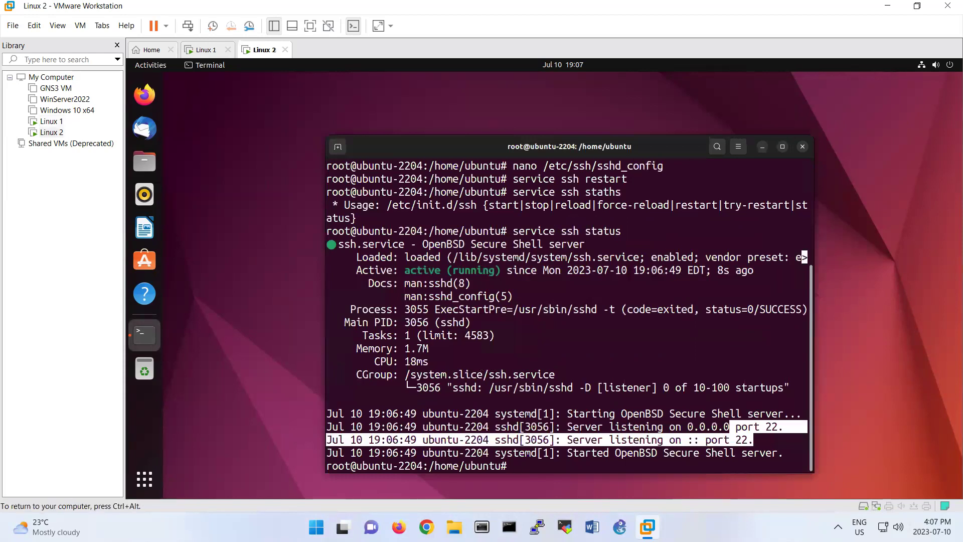
pyautogui.write('ls')
pyautogui.press('Return')
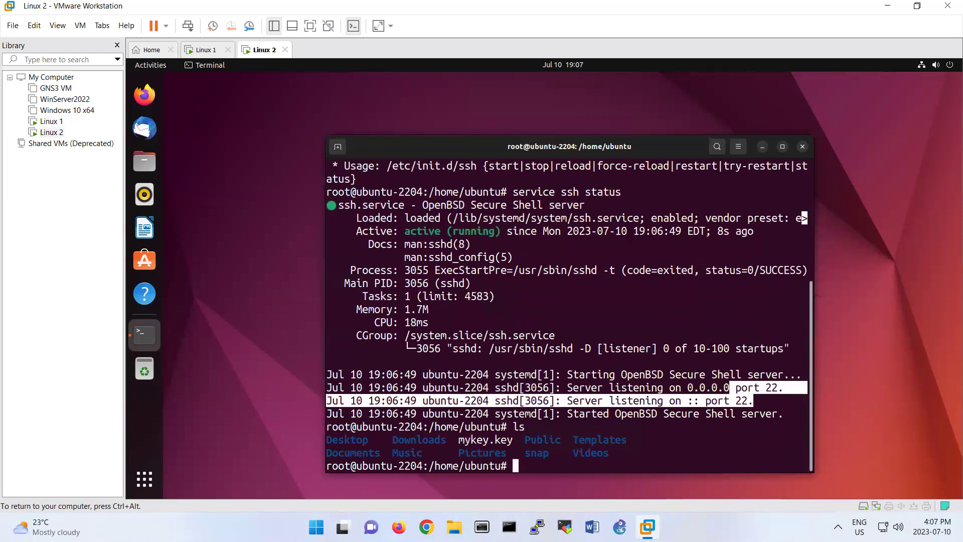
pyautogui.doubleClick(477, 440)
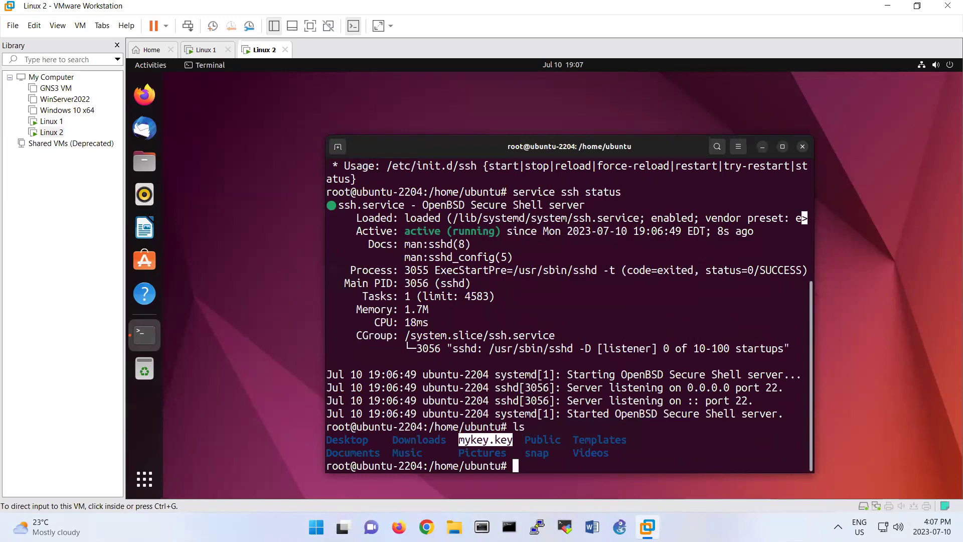
# - Enter the command nano server.conf at the Linux 2 prompt
pyautogui.click(543, 441)
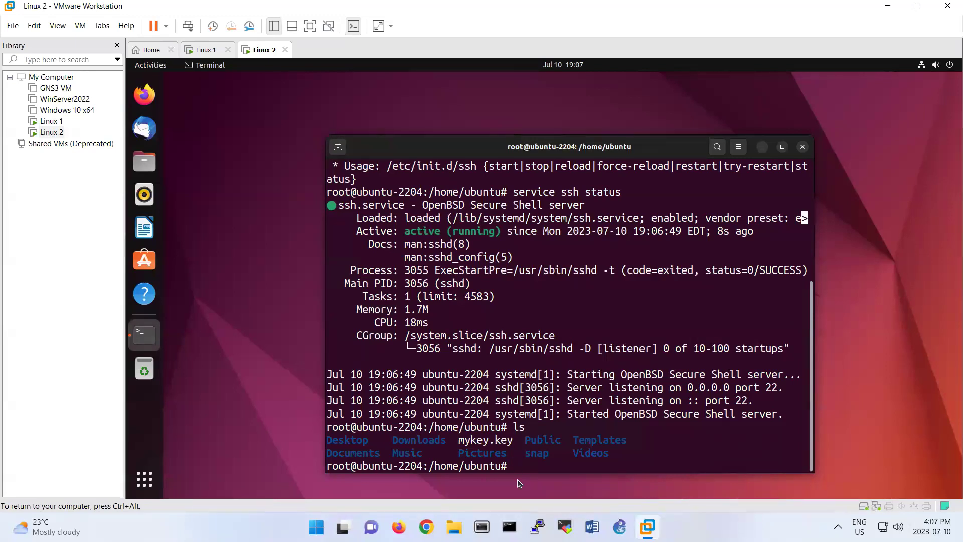
pyautogui.write('nano server.conf')
pyautogui.moveTo(464, 440); pyautogui.dragTo(512, 441)
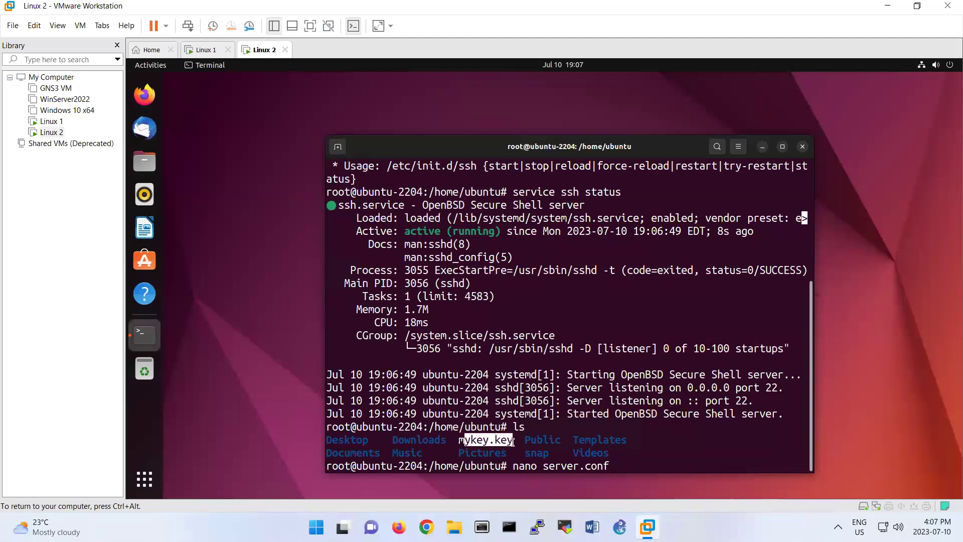
pyautogui.click(638, 470)
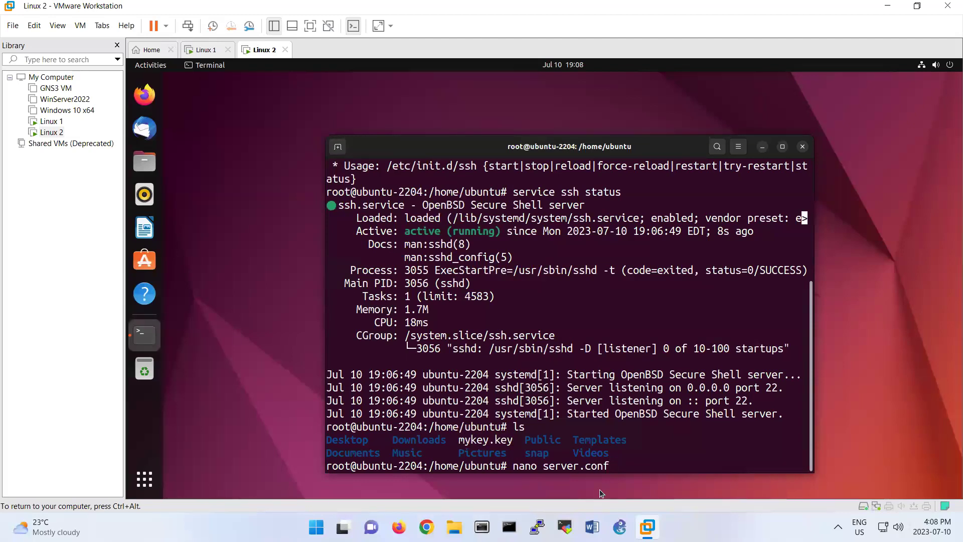
# - Write dev tun, ifconfig 1.1.1.1 1.1.1.2 and secret mykey.key into server.conf, then save and exit nano
pyautogui.press('Return')
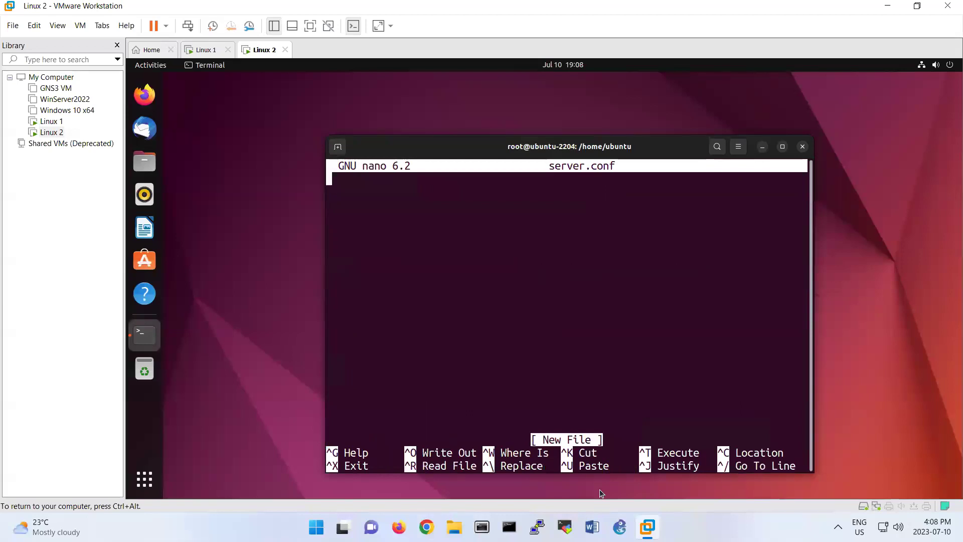
pyautogui.write('dev tun')
pyautogui.press('Return')
pyautogui.write('ifconfig')
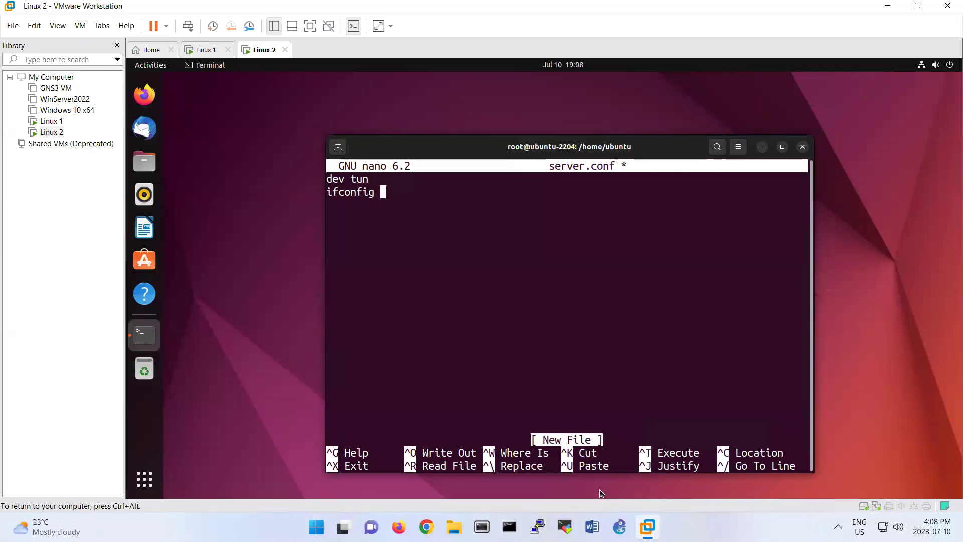
pyautogui.write('1.1.1.1')
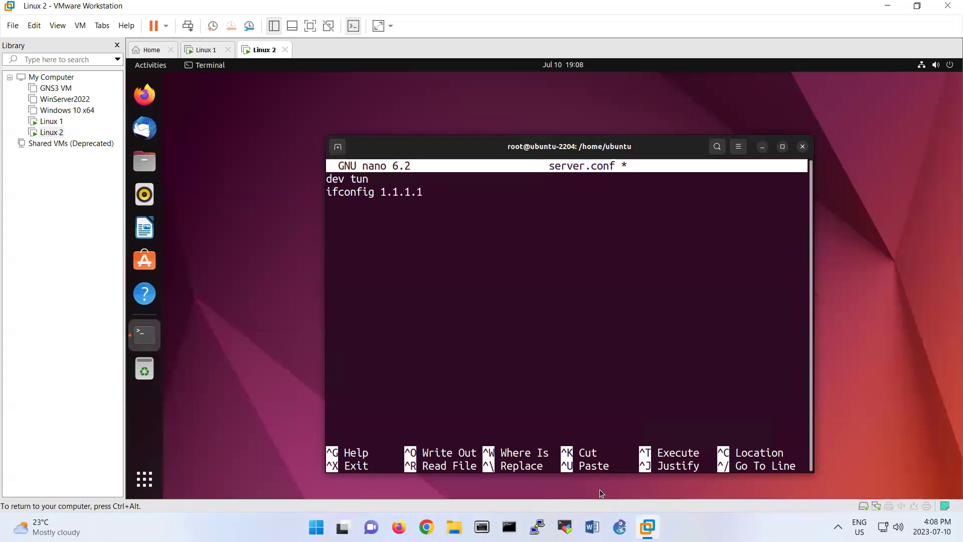
pyautogui.write(' 1.1.1.2')
pyautogui.press('Return')
pyautogui.write('secret ')
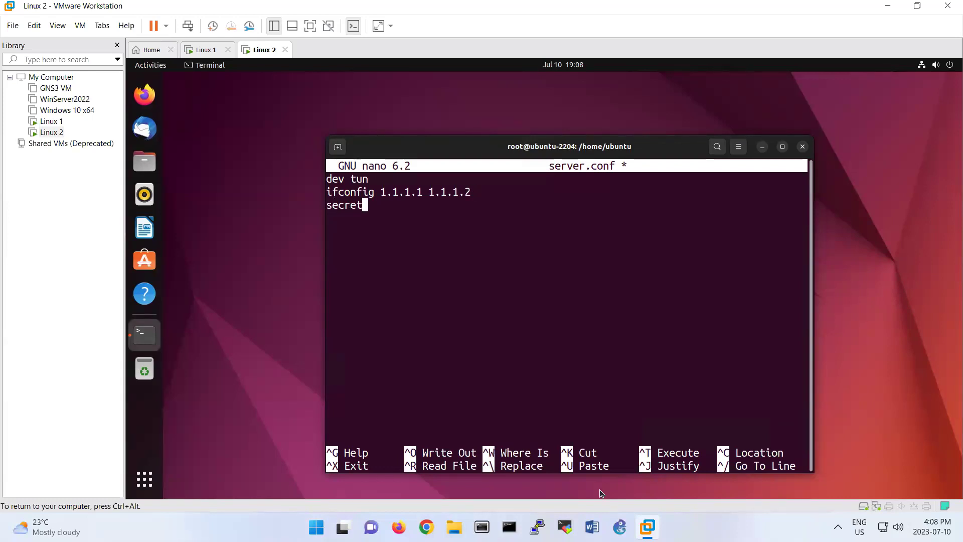
pyautogui.write('mykey.key')
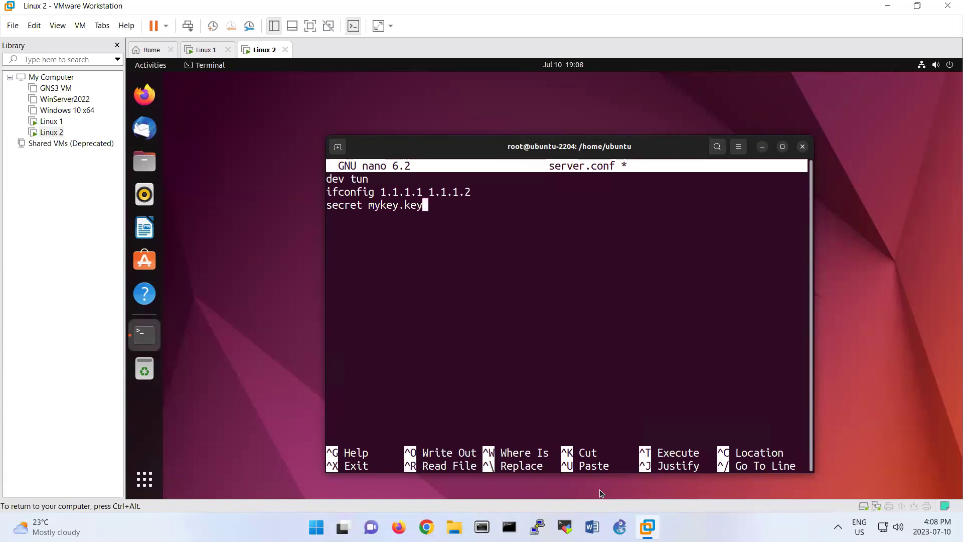
pyautogui.hotkey('ctrl', 'x')
pyautogui.press('y')
pyautogui.press('Return')
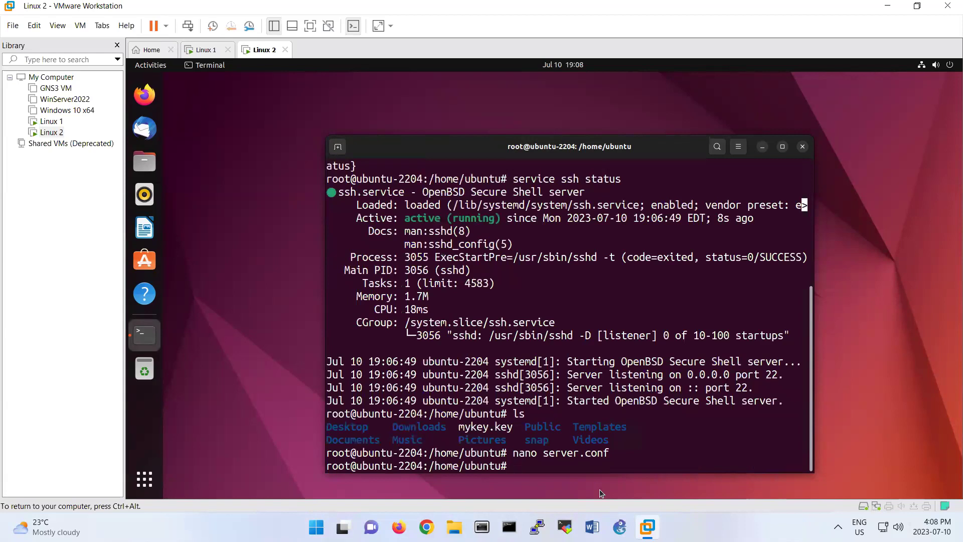
# - Start OpenVPN on Linux 2 with openvpn --config server.conf
pyautogui.write('openvpn --config server.')
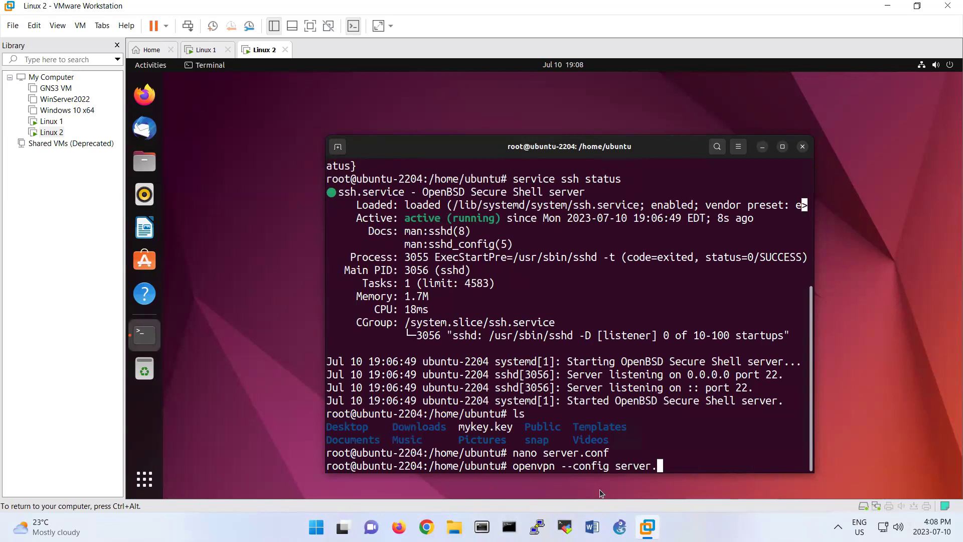
pyautogui.write('conf')
pyautogui.press('Return')
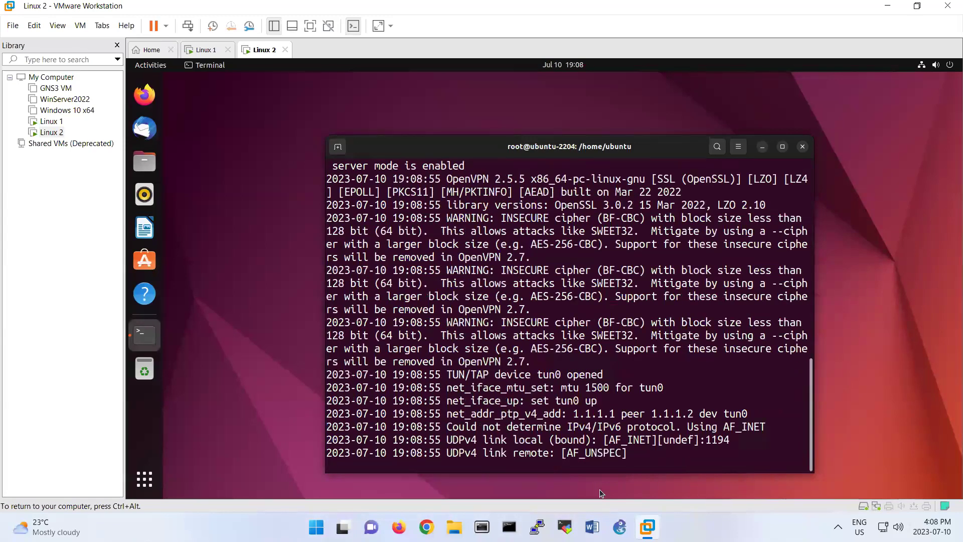
# - Switch to Linux 1, confirm mykey.key with ls, and enter nano client.conf
pyautogui.click(202, 50)
pyautogui.click(469, 345)
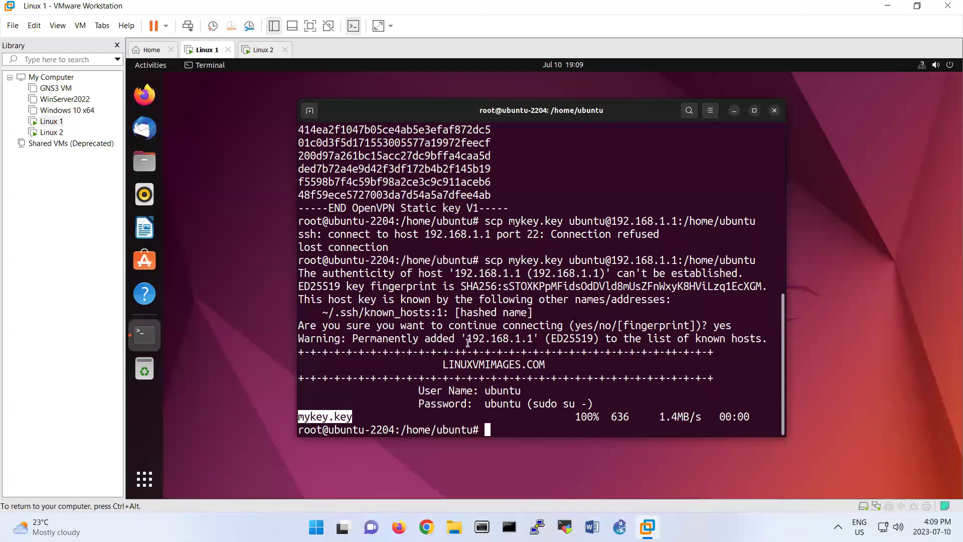
pyautogui.hotkey('ctrl', 'alt')
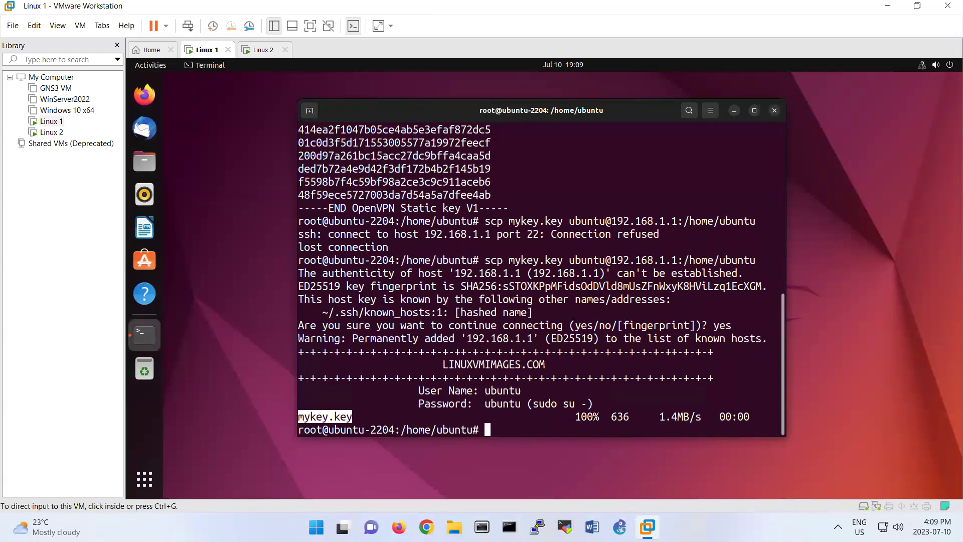
pyautogui.click(499, 430)
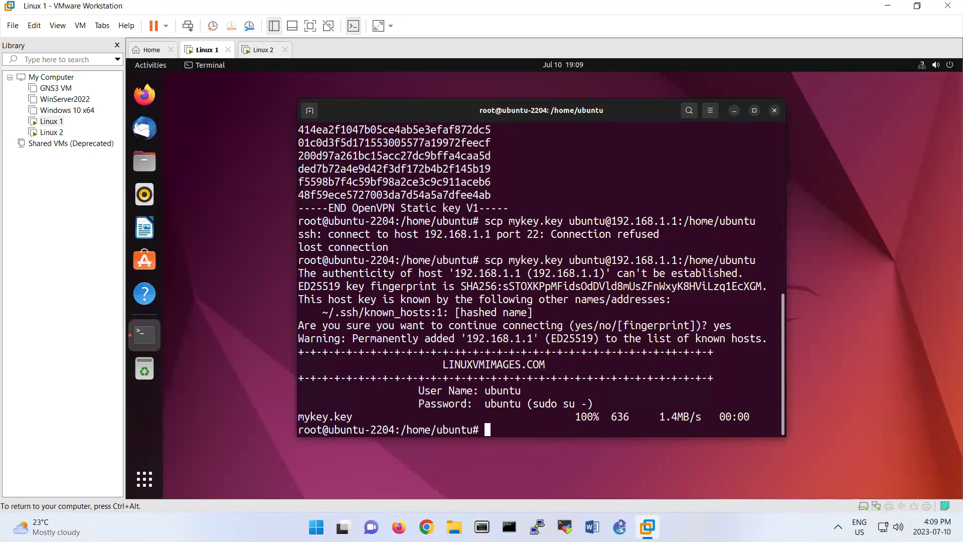
pyautogui.write('ls')
pyautogui.press('Return')
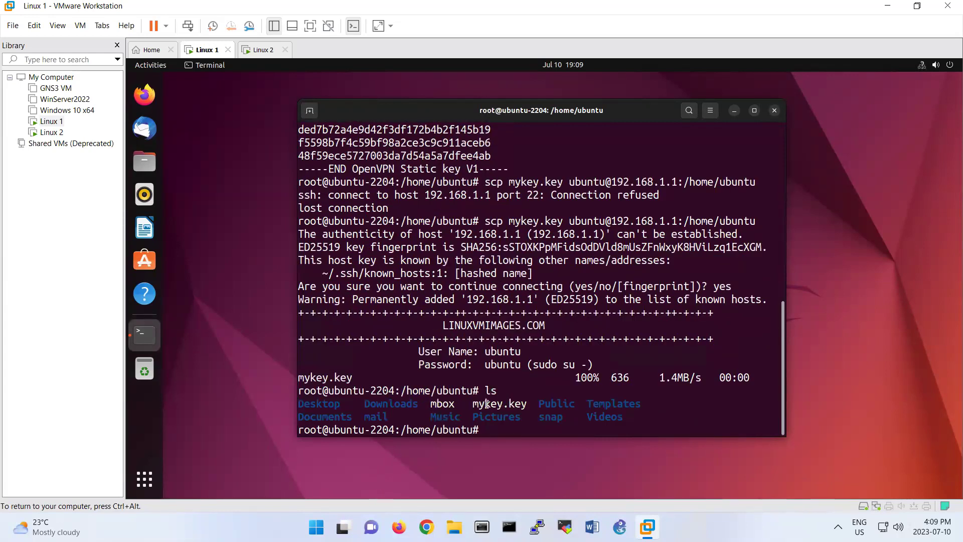
pyautogui.moveTo(480, 405); pyautogui.dragTo(528, 405)
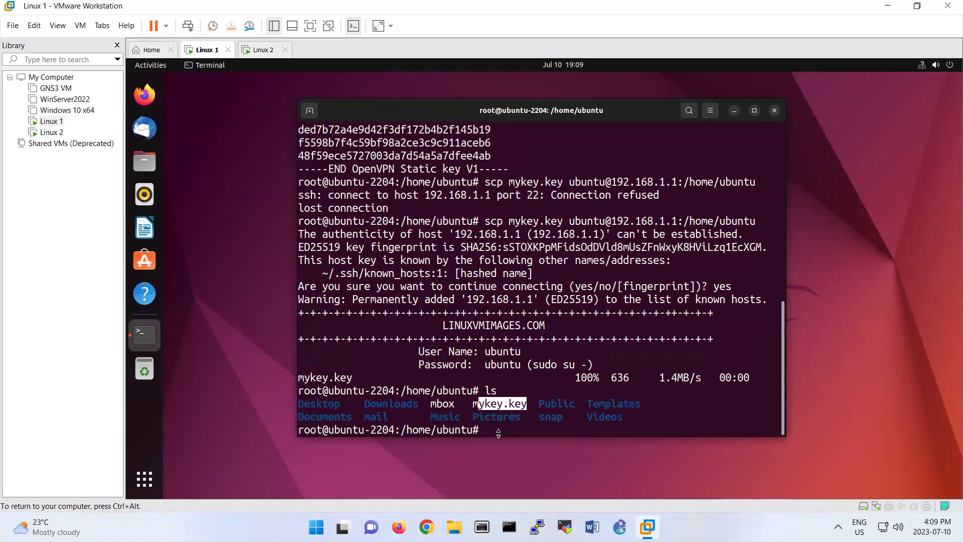
pyautogui.write('nano client.conf')
# - Write remote 192.168.1.1, dev tun, ifconfig 1.1.1.2 1.1.1.1 and secret mykey.key into client.conf, fixing a typo
pyautogui.press('Return')
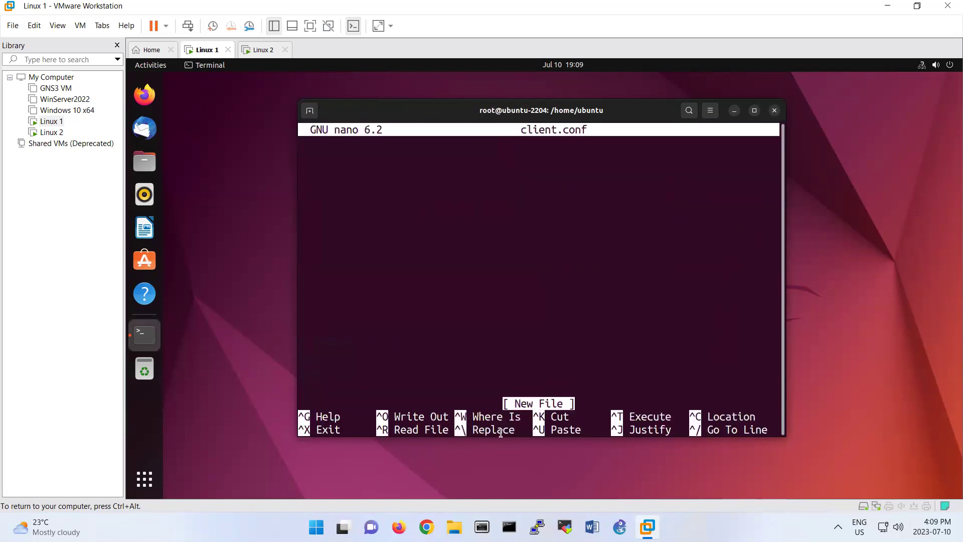
pyautogui.write('remote 192.168.1.1')
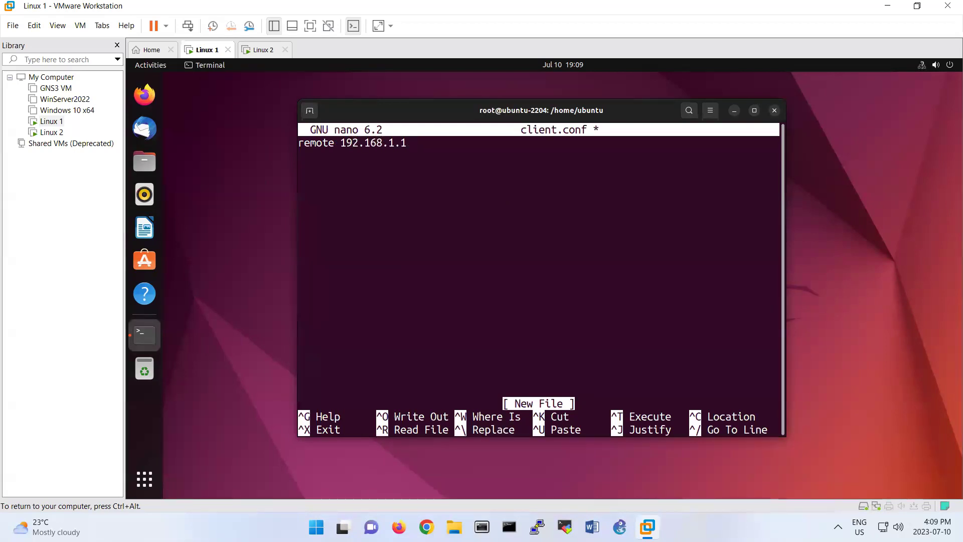
pyautogui.press('Return')
pyautogui.write('dev tun')
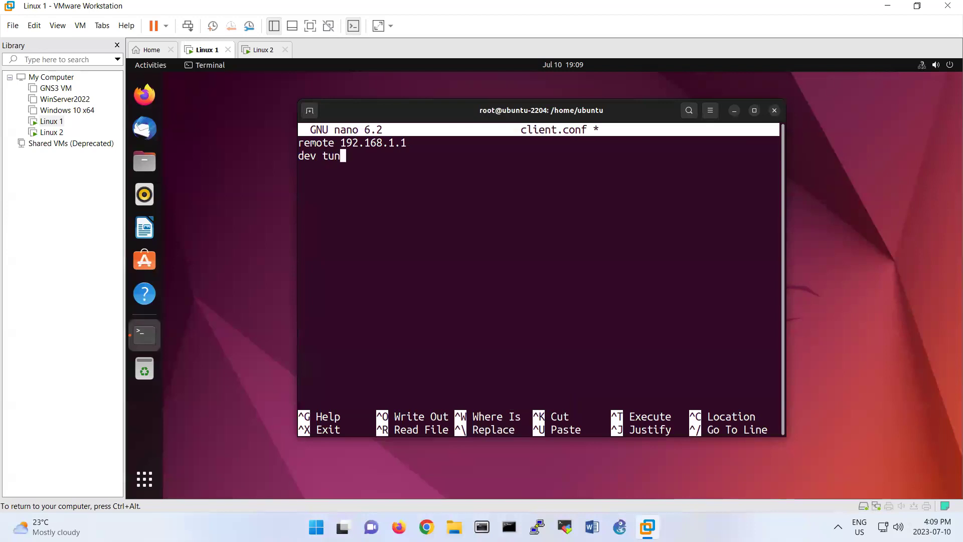
pyautogui.press('Return')
pyautogui.write('ifconfig 1.1.1.2')
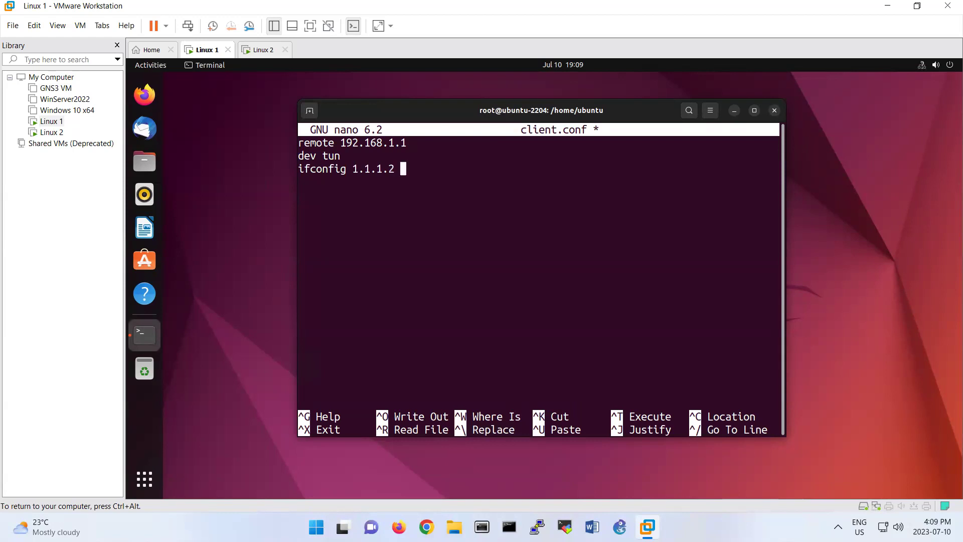
pyautogui.write(' 1.11')
pyautogui.press('BackSpace')
pyautogui.write('.1.')
pyautogui.write('1.1.1.1')
pyautogui.press('Return')
pyautogui.write('secret mykey.key')
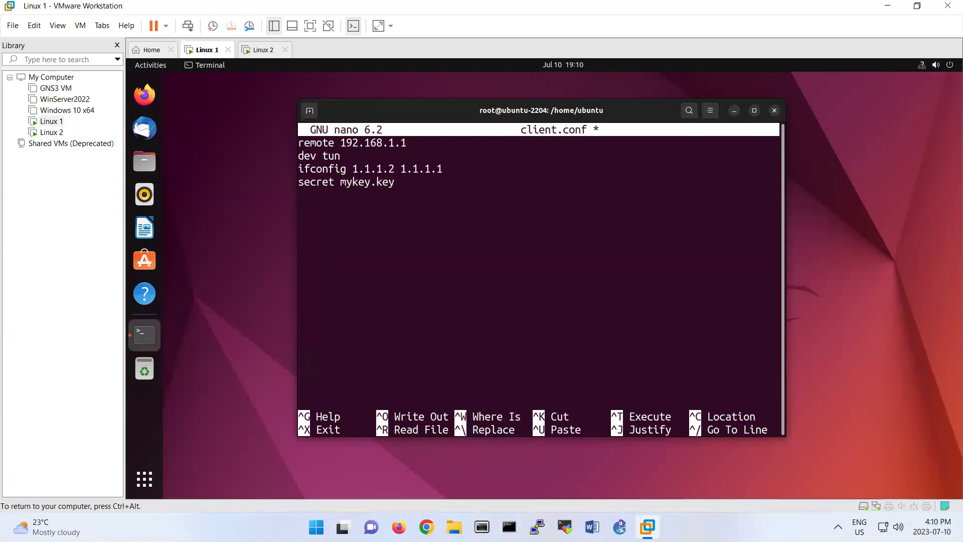
# - Save client.conf and exit nano
pyautogui.hotkey('ctrl', 'x')
pyautogui.press('y')
pyautogui.press('Return')
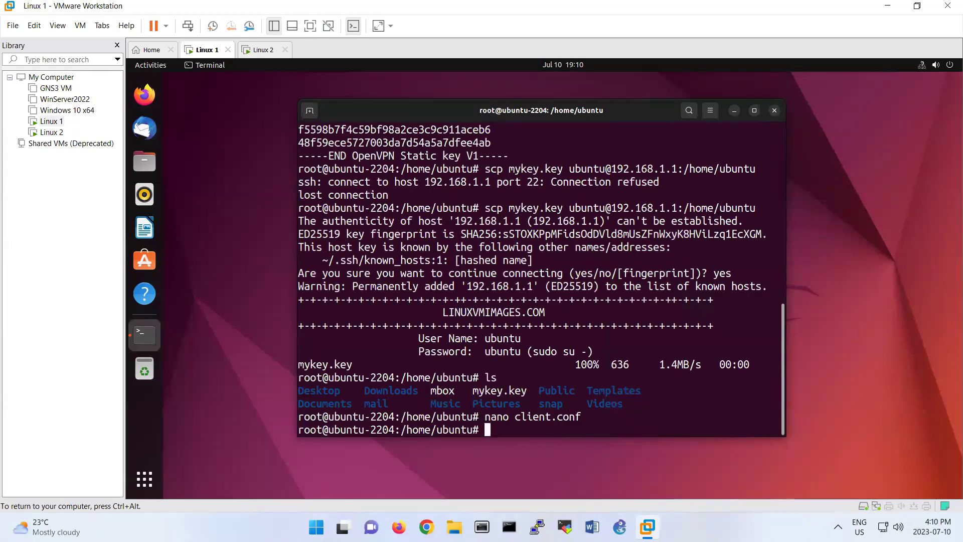
# - Start OpenVPN on Linux 1 with openvpn --config client.conf
pyautogui.hotkey('ctrl', 'alt')
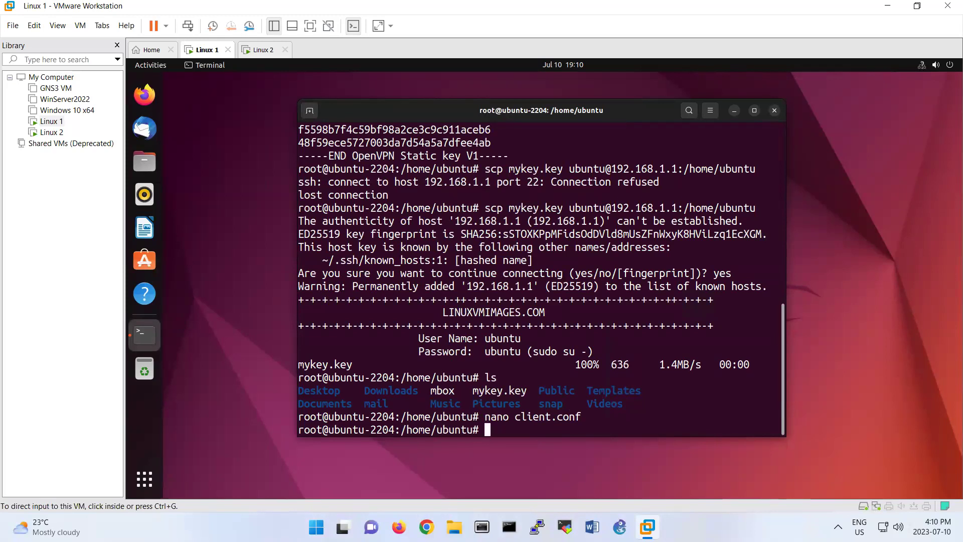
pyautogui.click(541, 266)
pyautogui.write('openvpn --config client.')
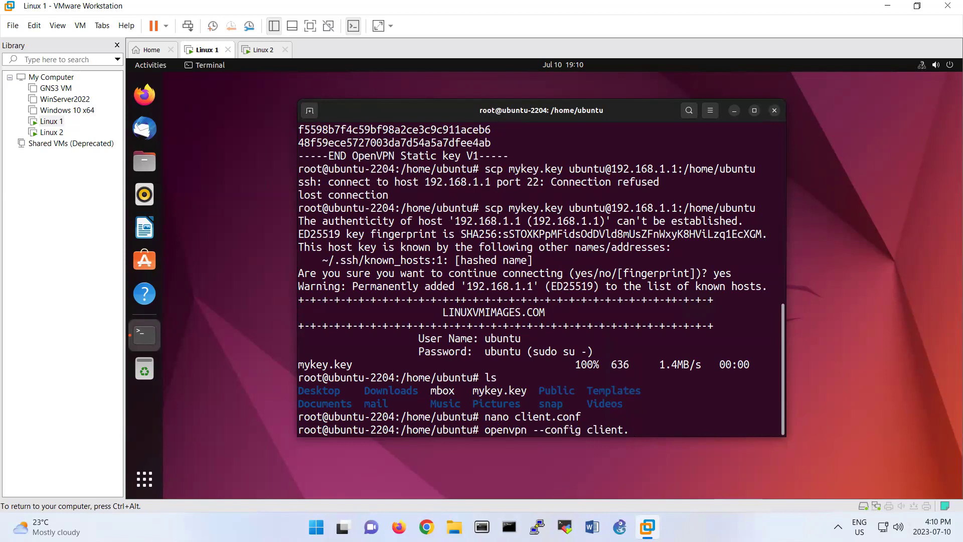
pyautogui.press('Tab')
pyautogui.press('Return')
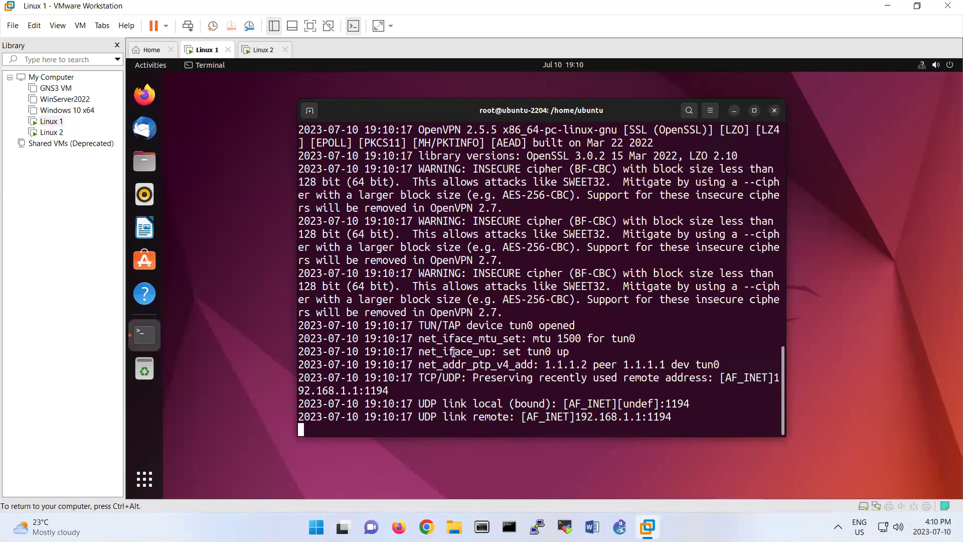
# - Highlight the log lines showing tun0 at 1.1.1.2, peer 1.1.1.1, and Initialization Sequence Completed
pyautogui.moveTo(425, 334); pyautogui.dragTo(575, 350)
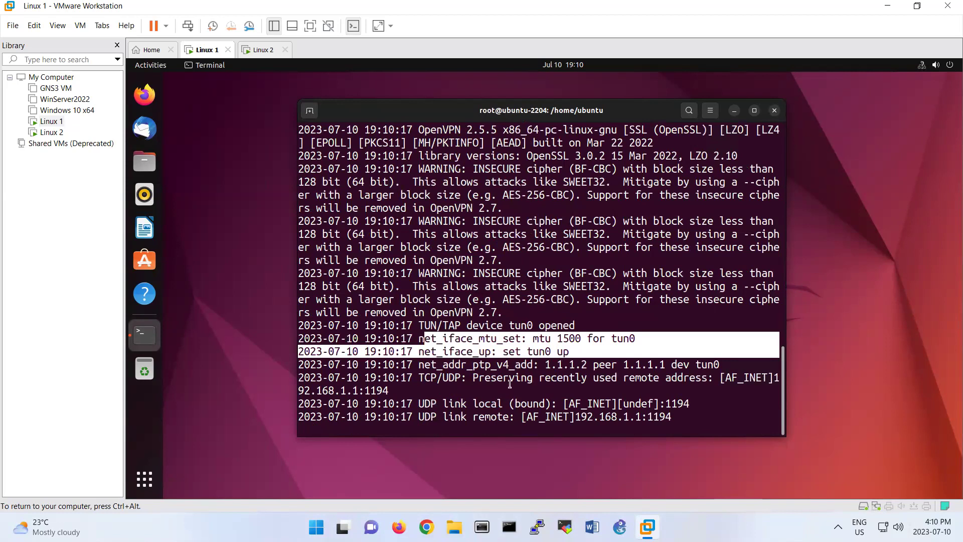
pyautogui.moveTo(443, 353); pyautogui.dragTo(543, 412)
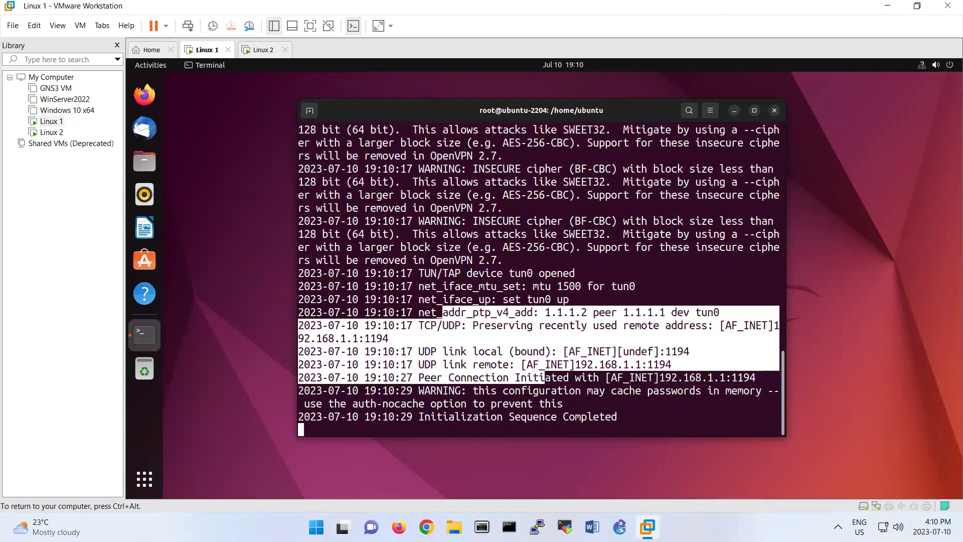
pyautogui.moveTo(603, 417); pyautogui.dragTo(429, 358)
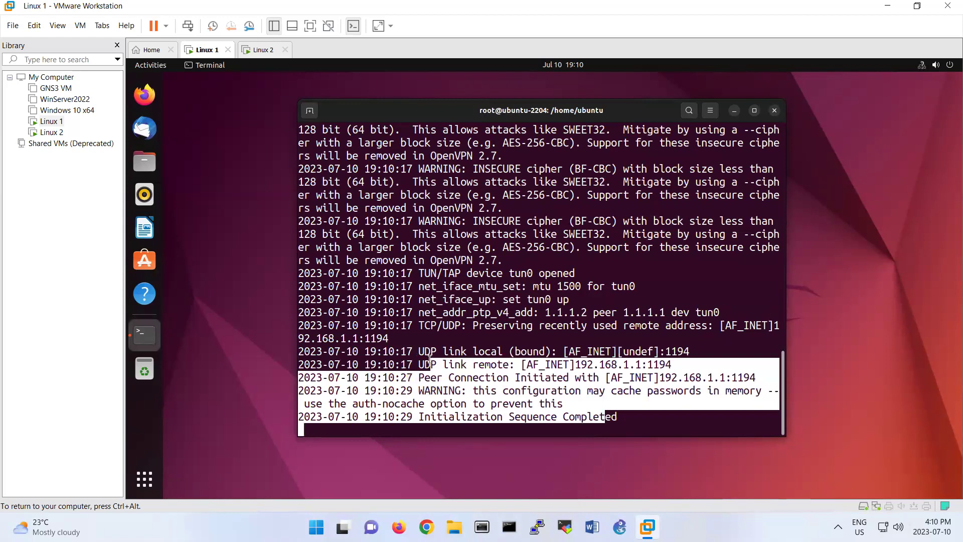